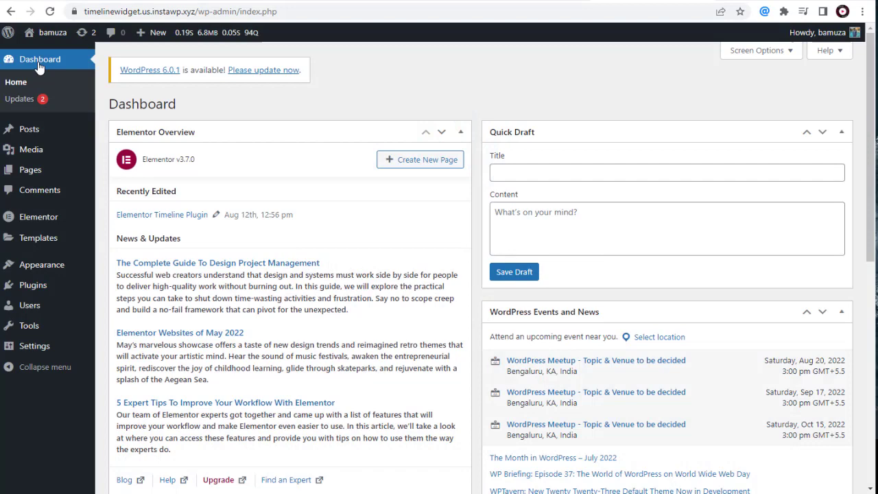
- Install the plugin from the uploaded archive timeline-widget-addon-for-elementor-pro.zip and activate it
{"action": "mouse_move", "coordinate": [35, 284]}
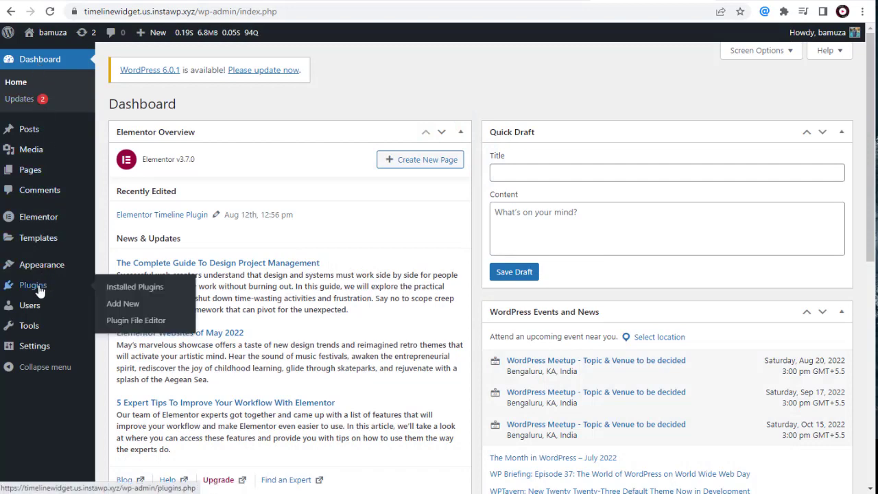
{"action": "left_click", "coordinate": [117, 311]}
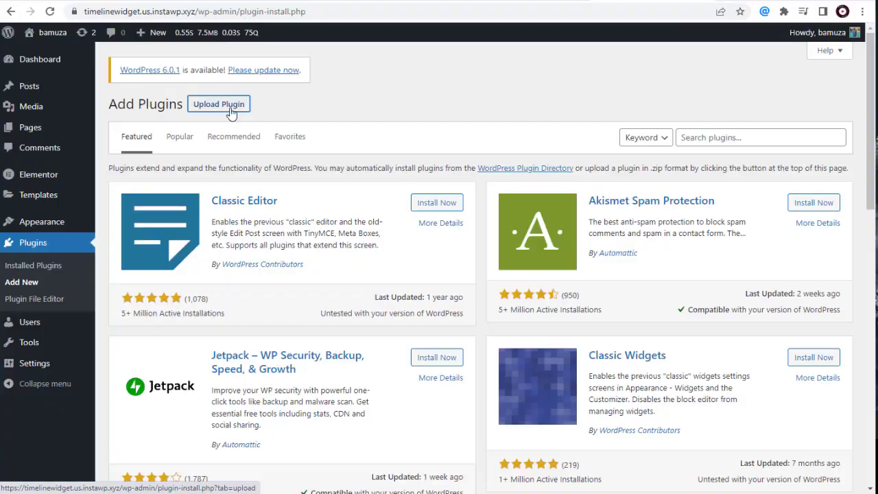
{"action": "left_click", "coordinate": [230, 112]}
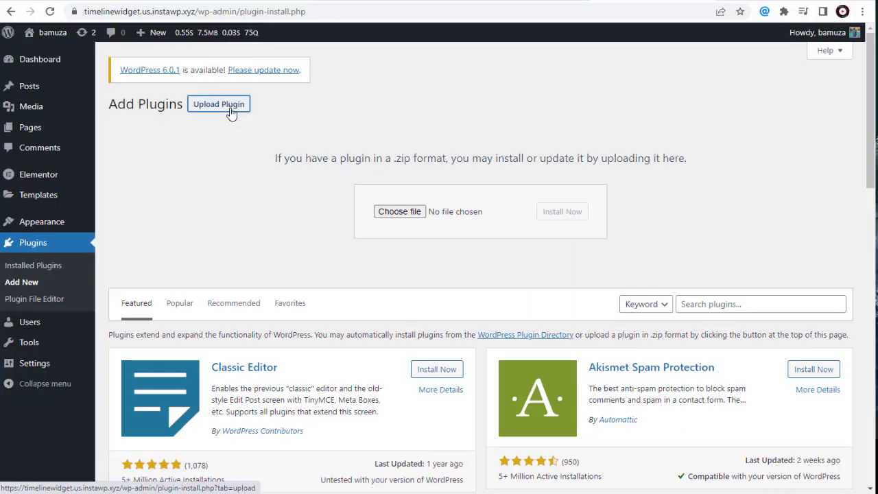
{"action": "left_click", "coordinate": [404, 214]}
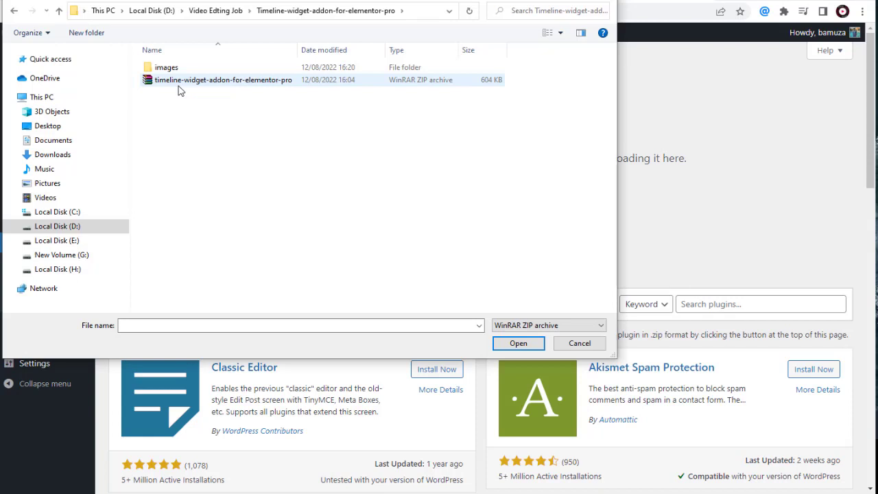
{"action": "left_click", "coordinate": [178, 91]}
{"action": "left_click", "coordinate": [519, 343]}
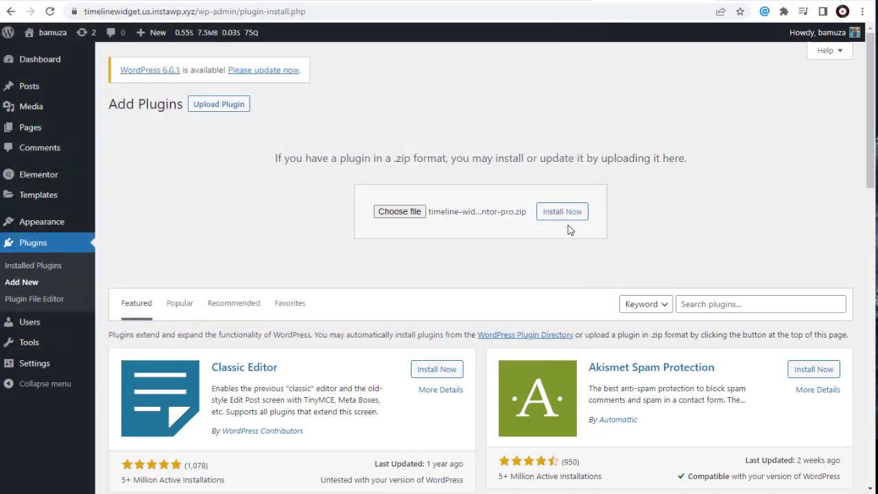
{"action": "left_click", "coordinate": [565, 214]}
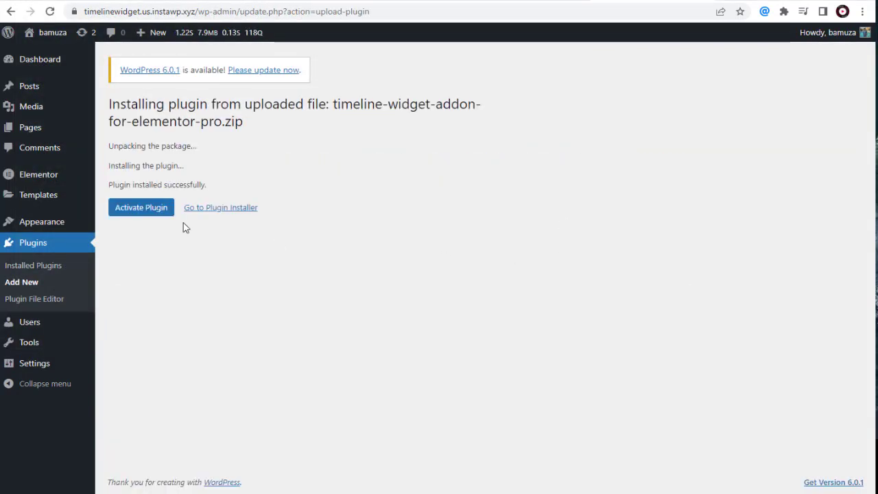
{"action": "left_click", "coordinate": [140, 213]}
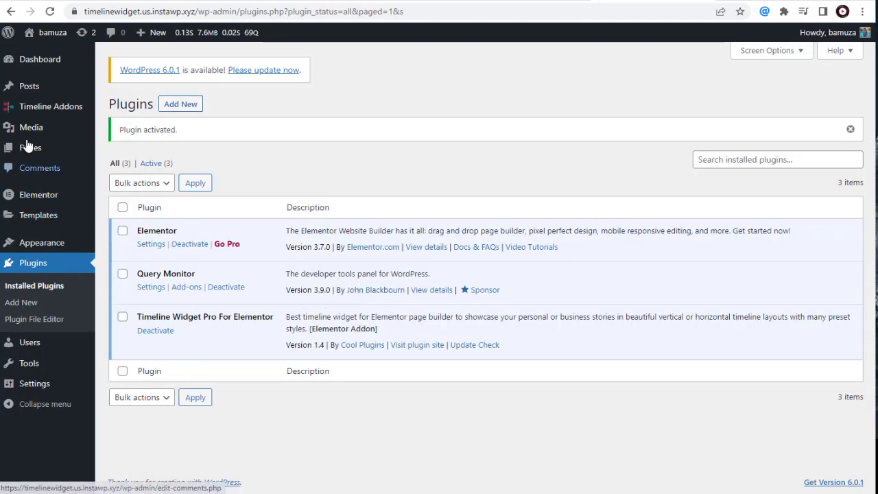
- View the Timeline Addons dashboard with the installed and available timeline plugins
{"action": "mouse_move", "coordinate": [30, 112]}
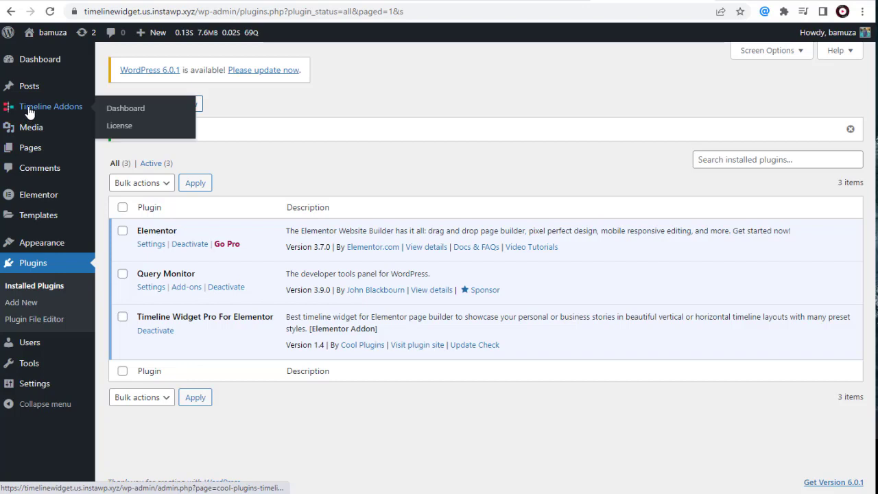
{"action": "left_click", "coordinate": [29, 112]}
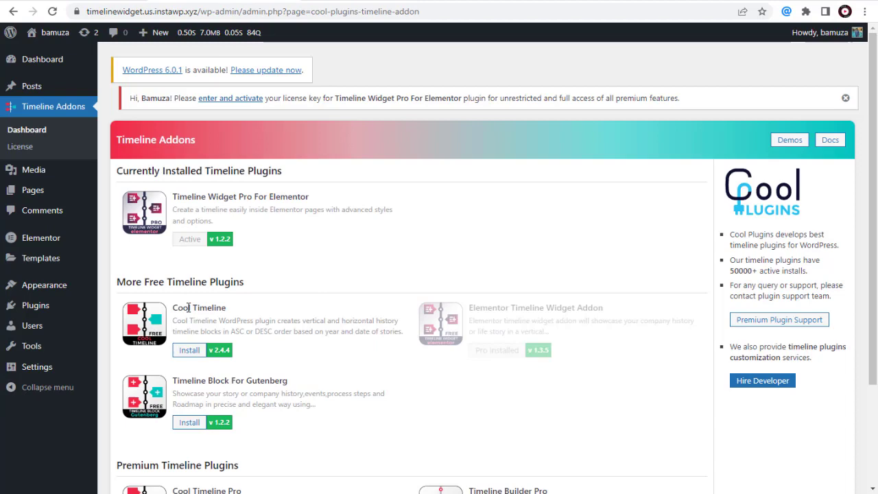
{"action": "left_click", "coordinate": [44, 112]}
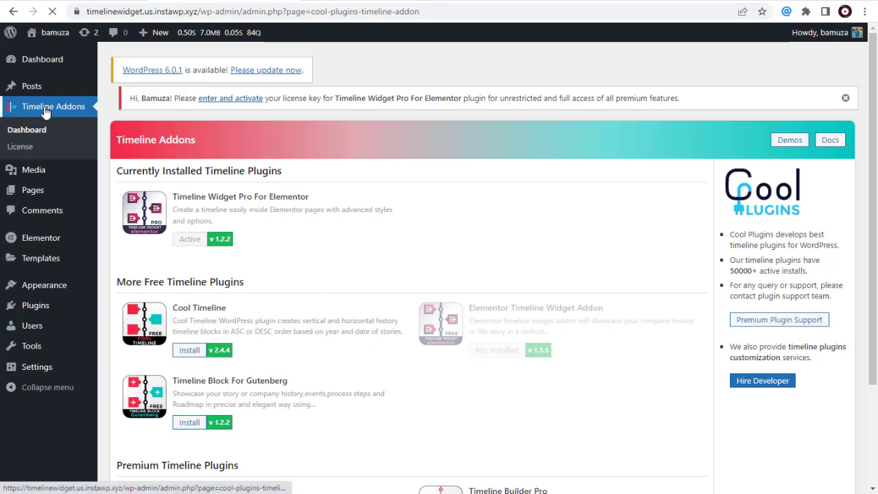
- Create a new page and title it "Elementor Timeline Plugin"
{"action": "left_click", "coordinate": [39, 59]}
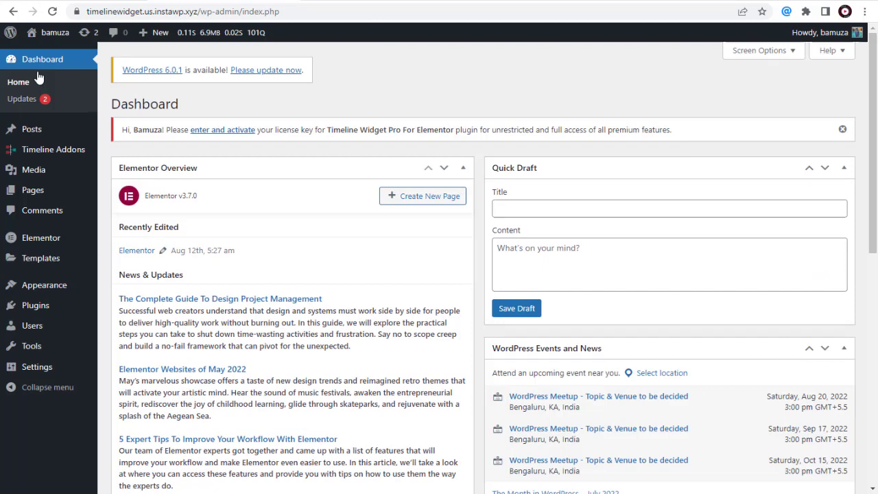
{"action": "mouse_move", "coordinate": [26, 197]}
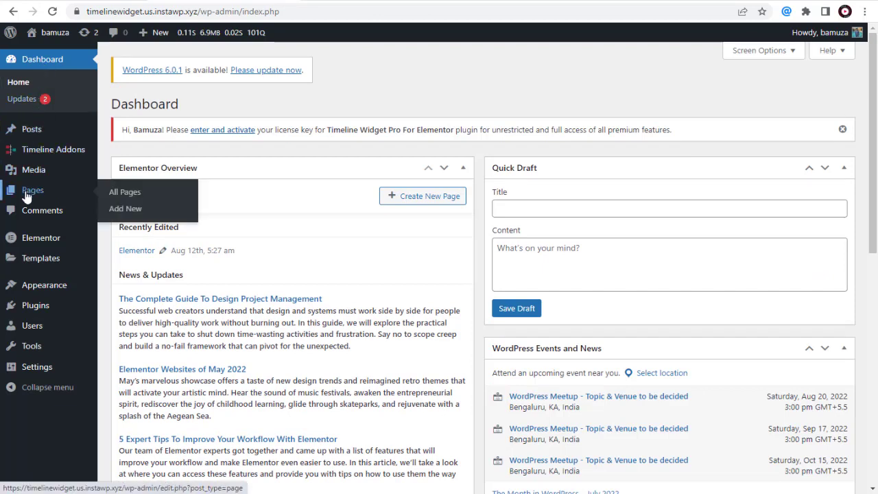
{"action": "left_click", "coordinate": [127, 210]}
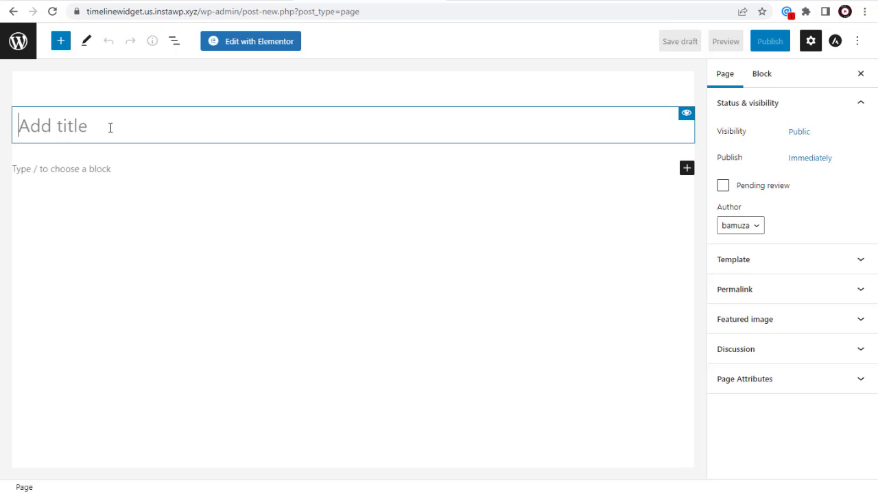
{"action": "type", "text": "Elemen"}
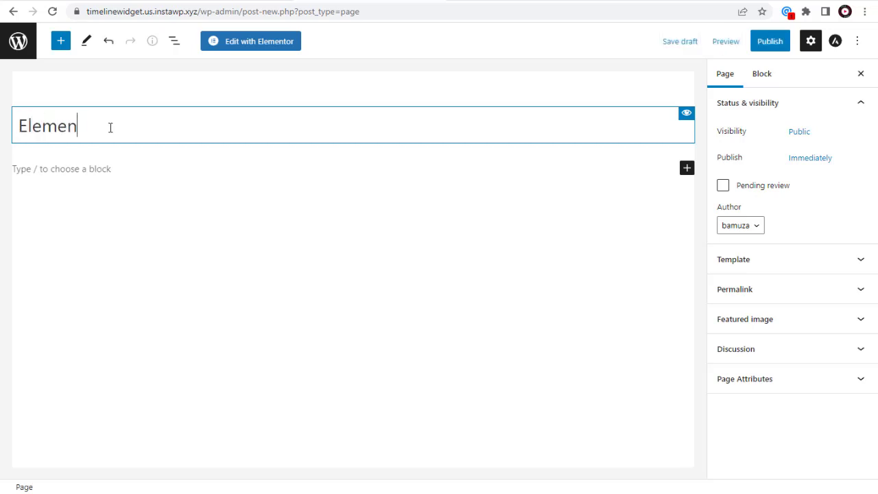
{"action": "type", "text": "tor Timeline Plugin"}
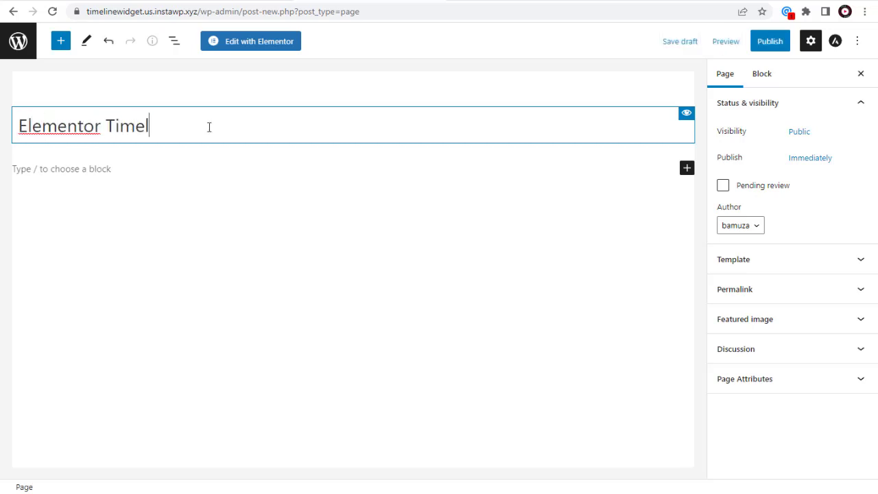
- Edit the page with Elementor and place a Story Timeline widget in its empty widget area
{"action": "left_click", "coordinate": [265, 50]}
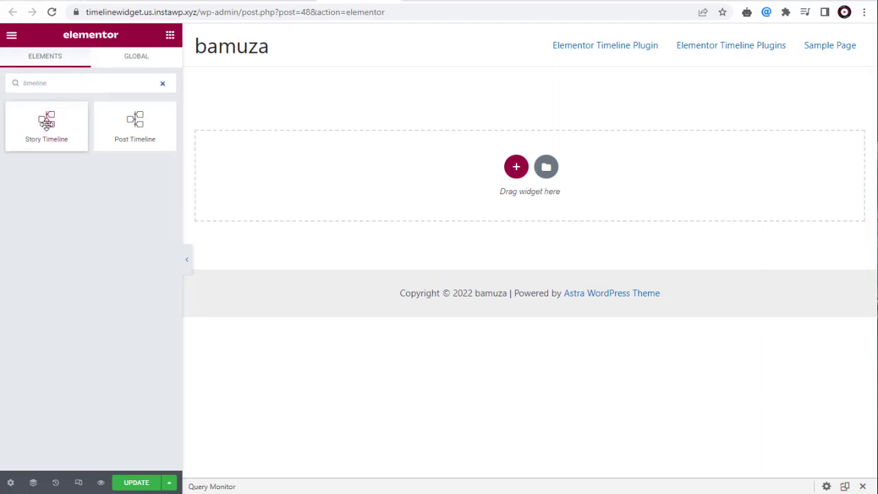
{"action": "left_click_drag", "start_coordinate": [46, 123], "coordinate": [492, 165]}
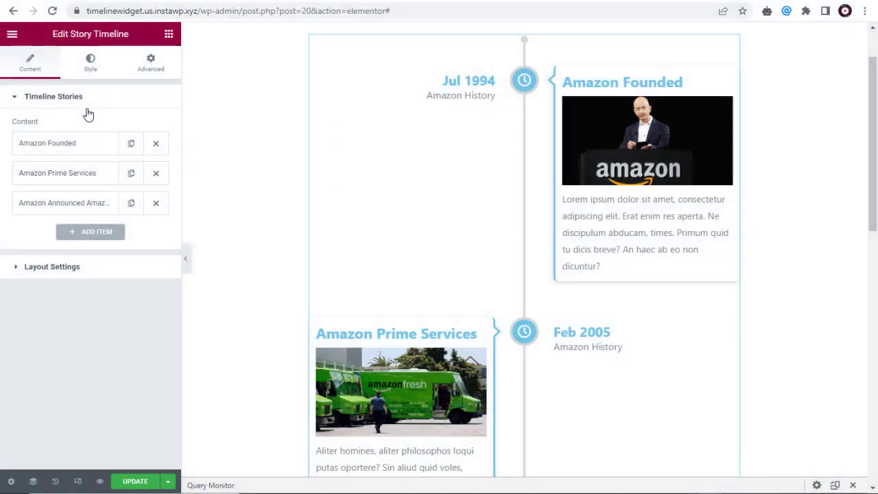
- Add a new story to the end of the timeline and title it "Amazon New Venture"
{"action": "left_click", "coordinate": [88, 234]}
{"action": "left_click_drag", "start_coordinate": [874, 89], "coordinate": [858, 304]}
{"action": "left_click", "coordinate": [82, 375]}
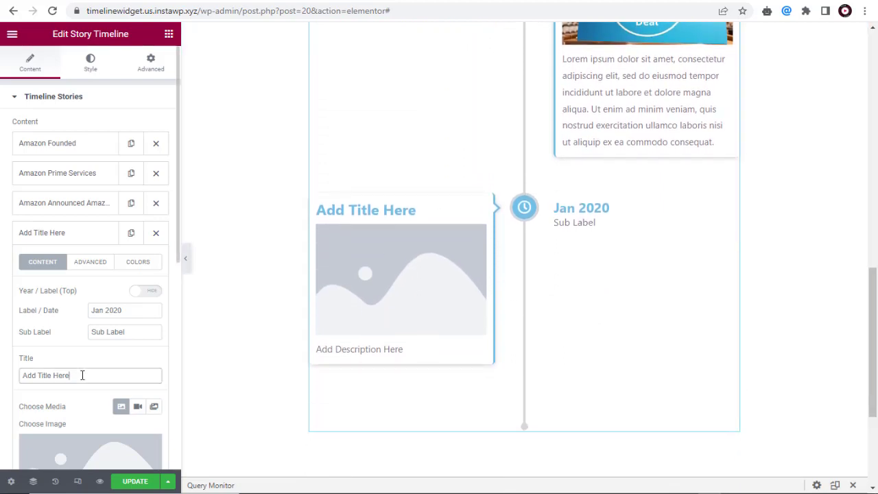
{"action": "type", "text": "Amazon"}
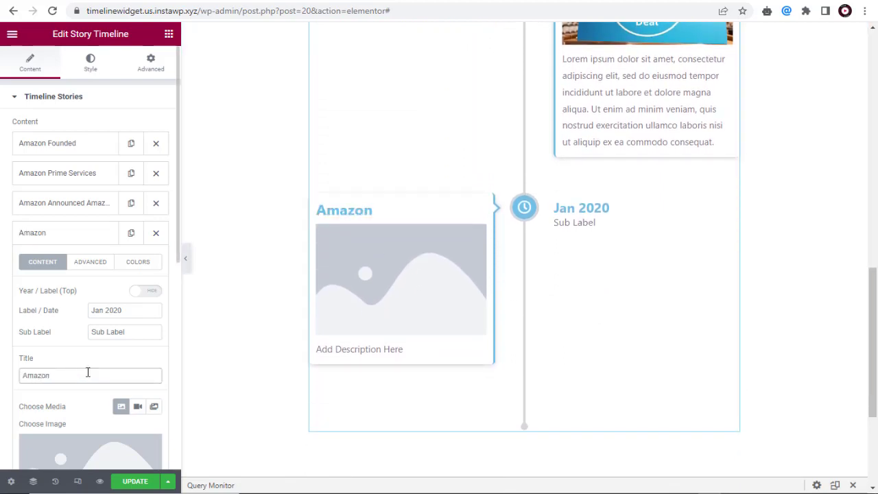
{"action": "type", "text": " New Venture"}
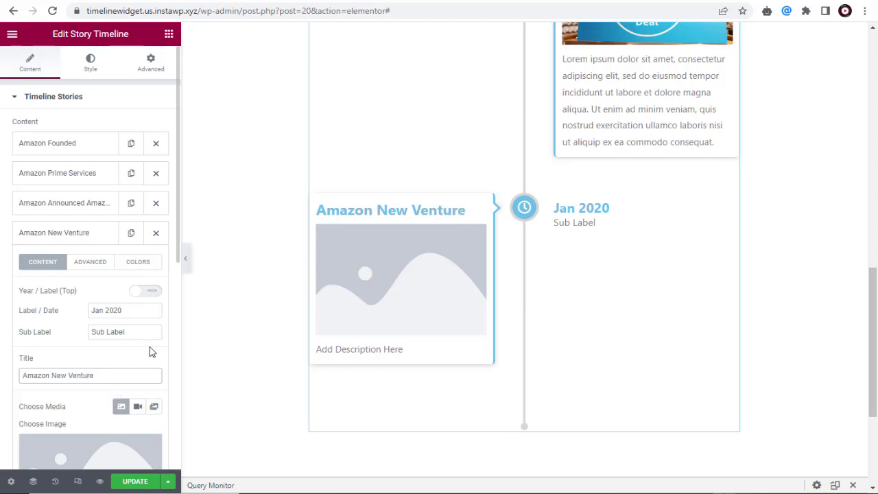
- Set the new story's date label to "Jan 2022" and its sub label to "Amazon History"
{"action": "left_click_drag", "start_coordinate": [151, 310], "coordinate": [91, 309]}
{"action": "type", "text": "Jan 202"}
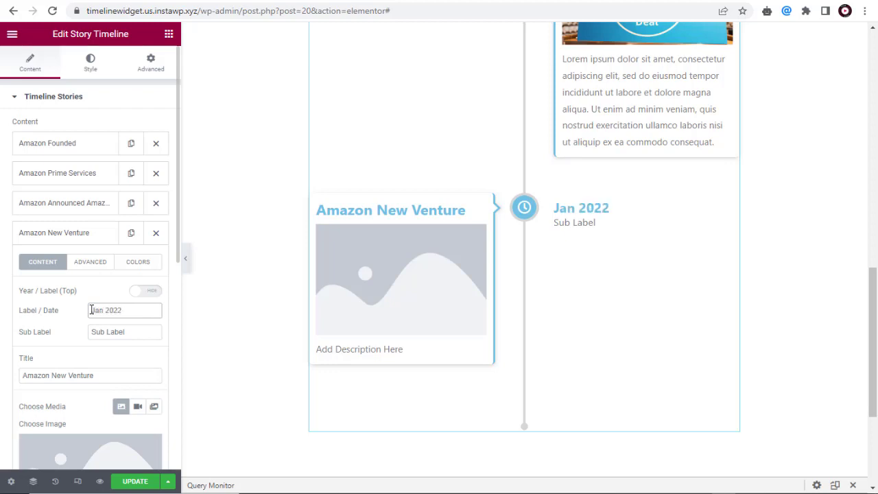
{"action": "left_click_drag", "start_coordinate": [128, 331], "coordinate": [95, 332]}
{"action": "type", "text": "Ama"}
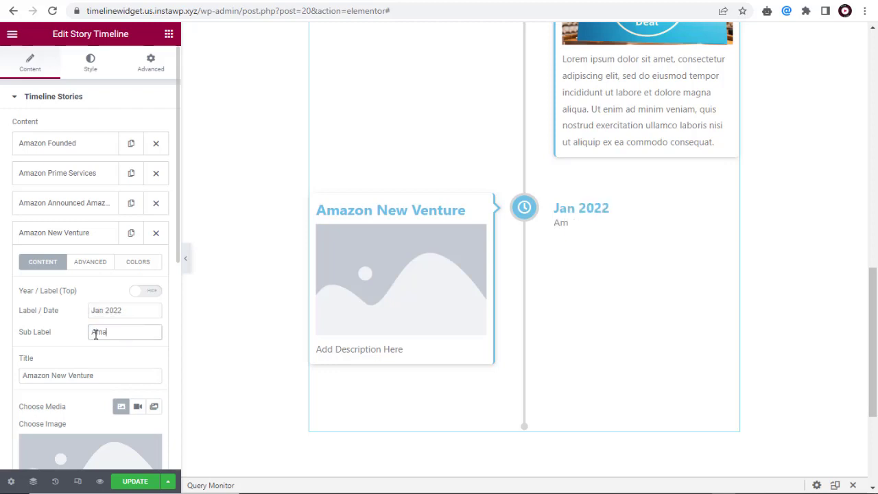
{"action": "type", "text": "zon History"}
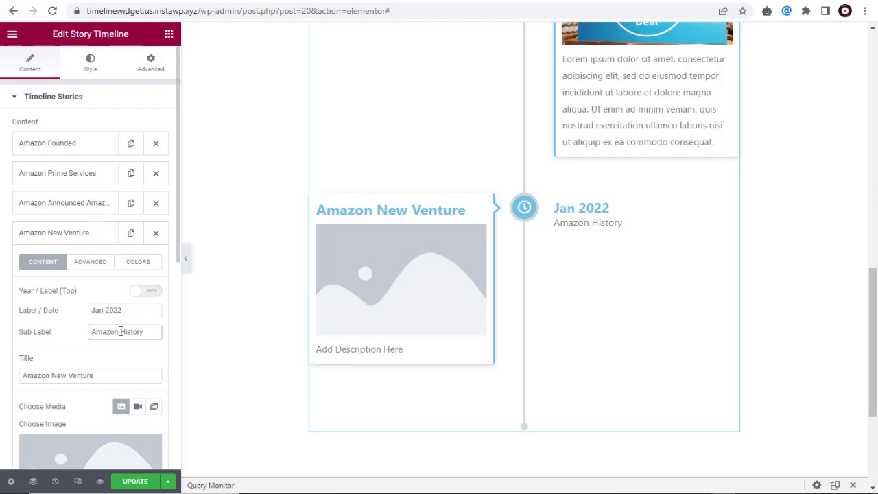
- Insert Amazon-media-venture.jpg from the media library as the Amazon New Venture story's image
{"action": "scroll", "coordinate": [127, 343], "scroll_direction": "down", "scroll_amount": 3}
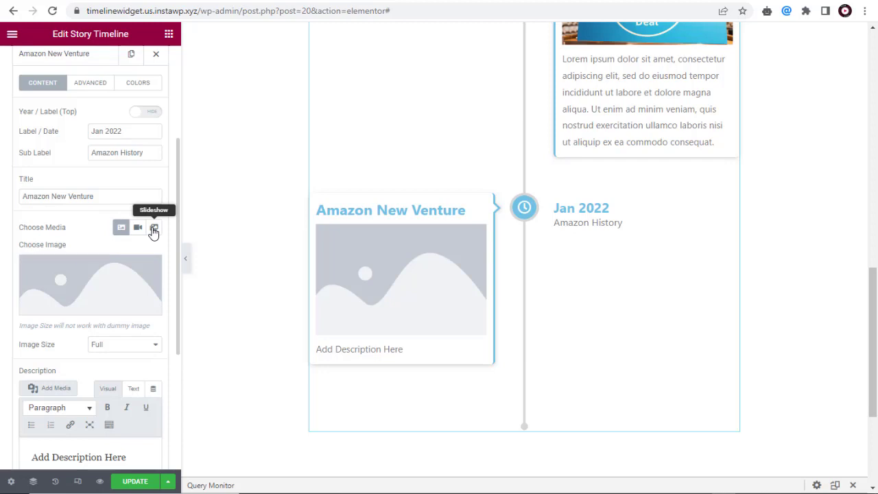
{"action": "left_click", "coordinate": [92, 284]}
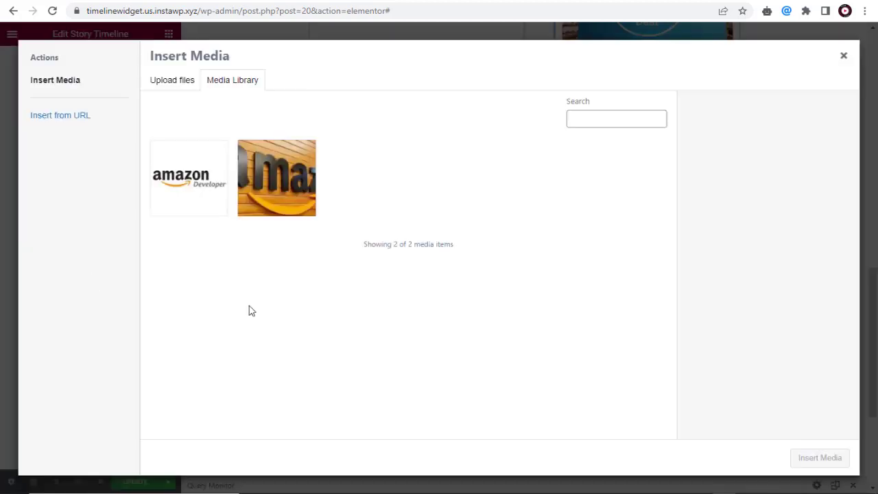
{"action": "left_click", "coordinate": [281, 207]}
{"action": "left_click", "coordinate": [813, 458]}
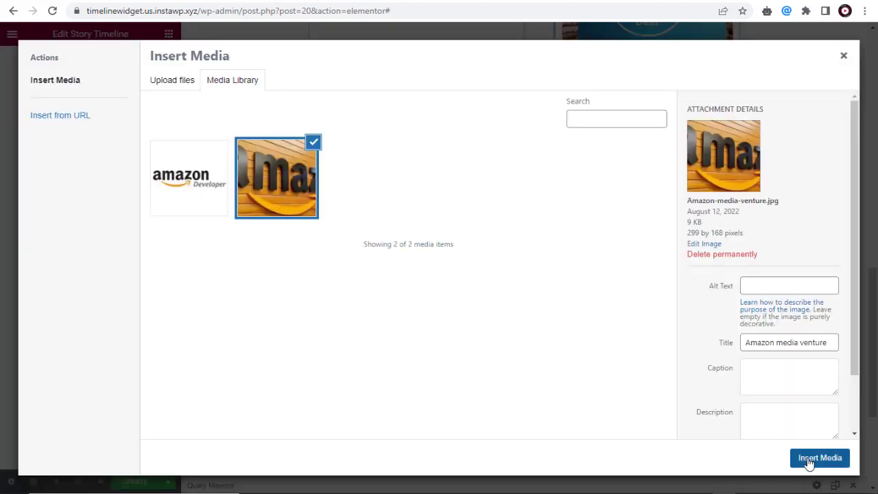
- Replace the story's placeholder description with the paragraph starting "Lorem ipsum dolor sit amet, consectetur adipiscing elit" and ending "commodo consequat."
{"action": "scroll", "coordinate": [88, 329], "scroll_direction": "down", "scroll_amount": 2}
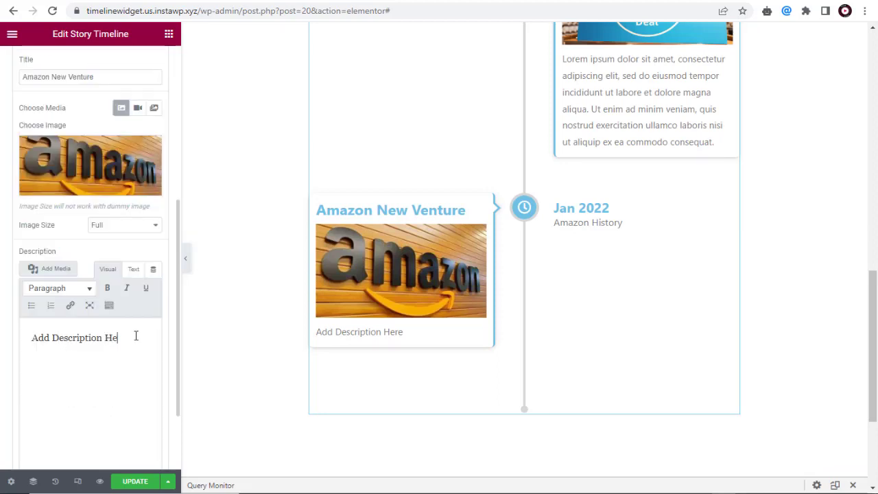
{"action": "key", "text": "BackSpace"}
{"action": "key", "text": "BackSpace"}
{"action": "key", "text": "BackSpace"}
{"action": "key", "text": "BackSpace"}
{"action": "key", "text": "BackSpace"}
{"action": "key", "text": "BackSpace"}
{"action": "key", "text": "BackSpace"}
{"action": "key", "text": "BackSpace"}
{"action": "key", "text": "BackSpace"}
{"action": "key", "text": "BackSpace"}
{"action": "key", "text": "BackSpace"}
{"action": "key", "text": "BackSpace"}
{"action": "key", "text": "BackSpace"}
{"action": "key", "text": "BackSpace"}
{"action": "key", "text": "BackSpace"}
{"action": "key", "text": "BackSpace"}
{"action": "key", "text": "BackSpace"}
{"action": "key", "text": "BackSpace"}
{"action": "type", "text": "Lorem ipsum dolor sit amet, consectetur adipiscing elit, sed do eiusmod tempor incididunt ut labore et dolore magna aliqua. Ut enim ad minim veniam, quis nostrud exercitation ullamco laboris nisi ut aliquip ex ea commodo consequat."}
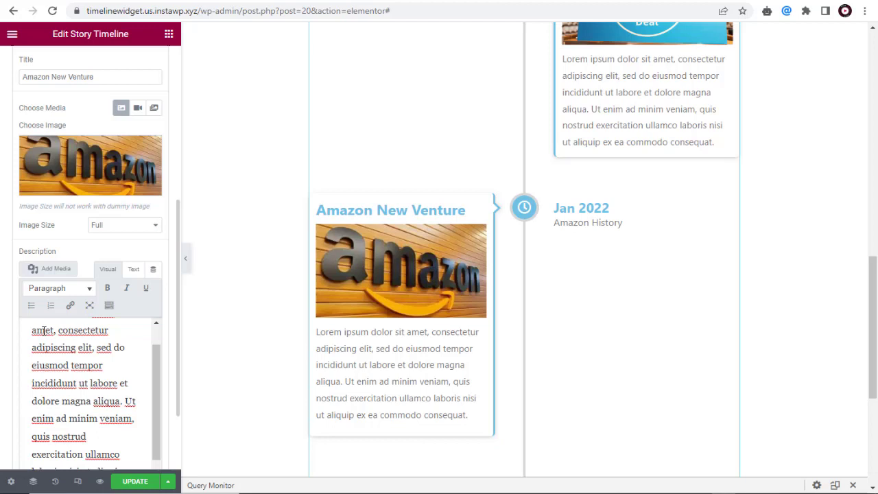
- Update the page and collapse the Amazon New Venture story's settings
{"action": "left_click", "coordinate": [122, 483]}
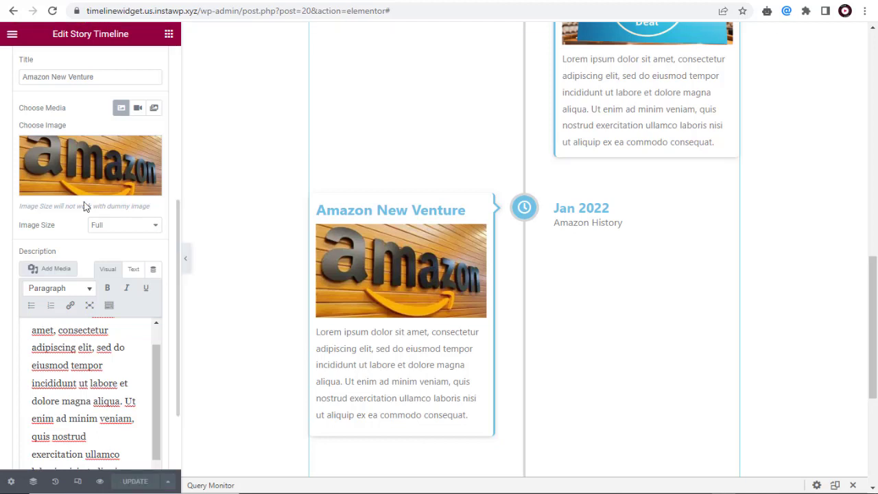
{"action": "scroll", "coordinate": [85, 199], "scroll_direction": "up", "scroll_amount": 3}
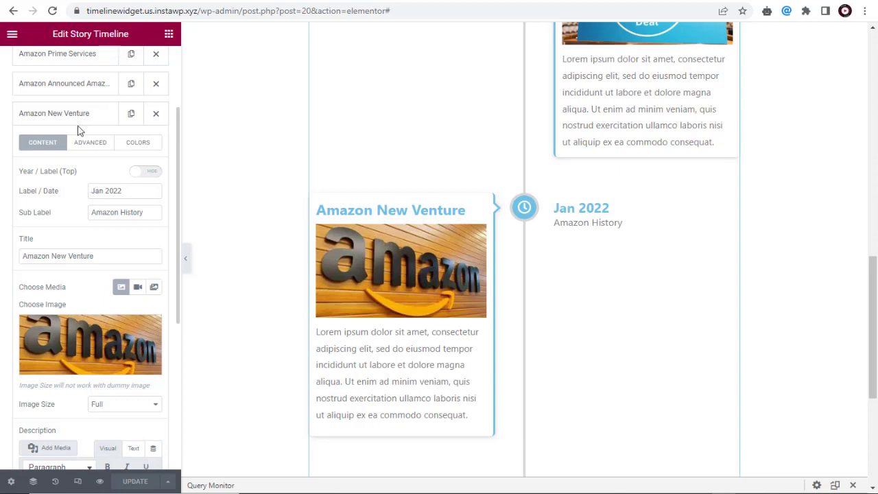
{"action": "left_click", "coordinate": [72, 119]}
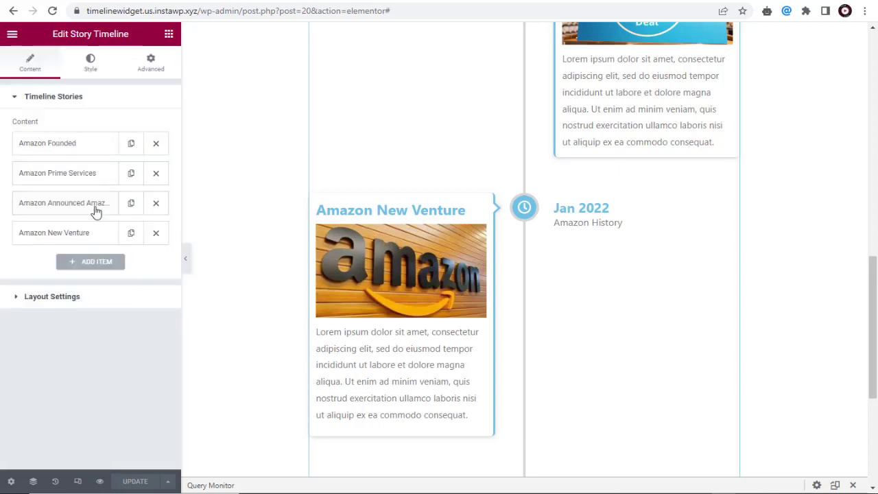
- Duplicate the "Amazon Announced Amazon Fresh Pickup" story and delete one of the two copies
{"action": "scroll", "coordinate": [521, 233], "scroll_direction": "up", "scroll_amount": 3}
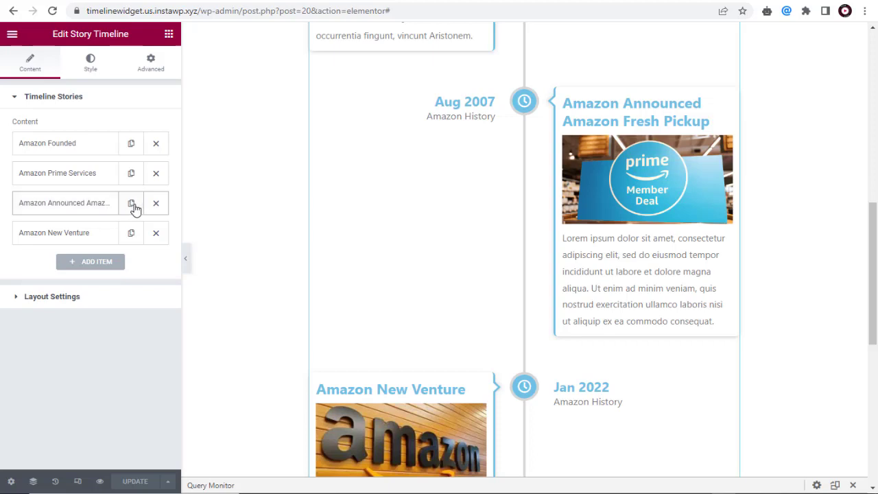
{"action": "left_click", "coordinate": [131, 203]}
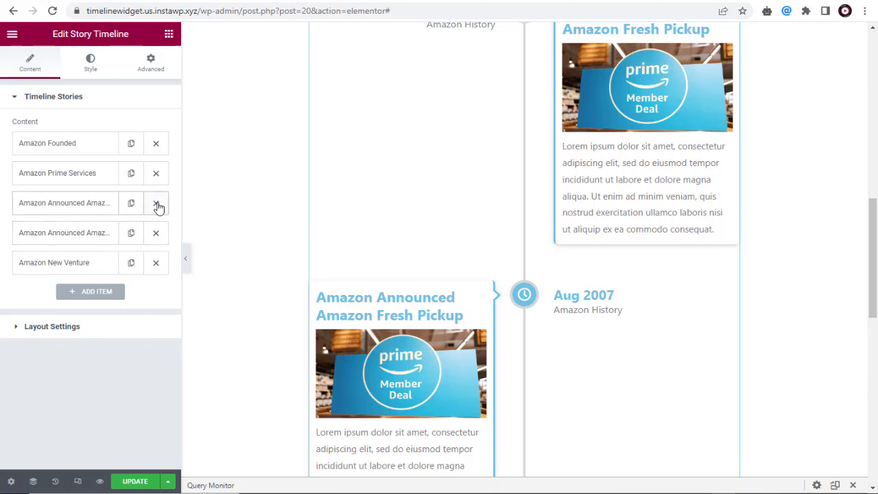
{"action": "left_click", "coordinate": [157, 204]}
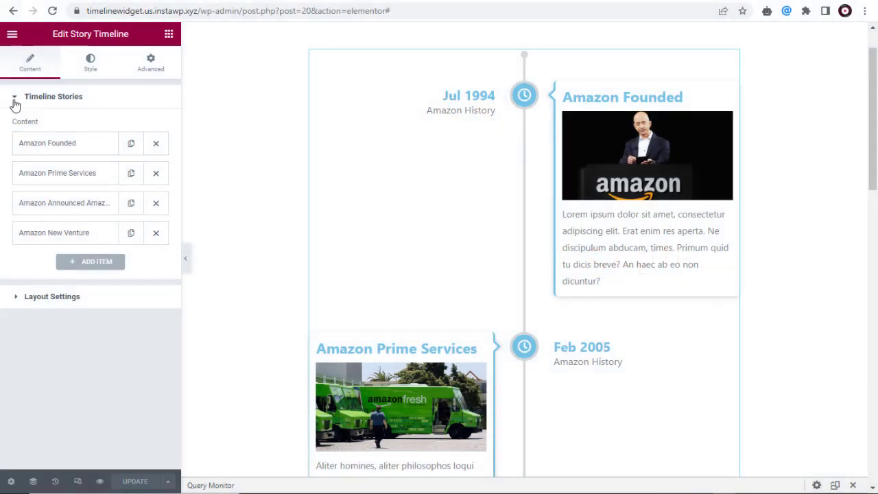
- Open the timeline's layout settings and try the Vertical (Right Only) layout
{"action": "left_click", "coordinate": [15, 99]}
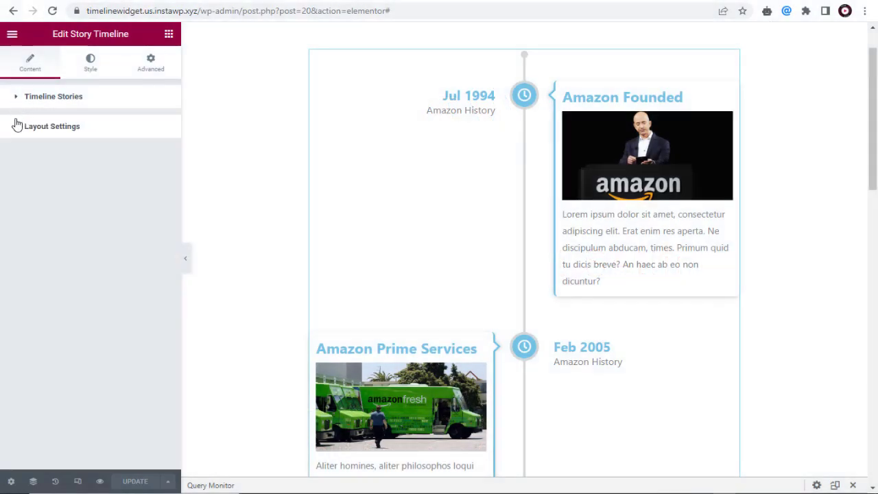
{"action": "left_click", "coordinate": [16, 129]}
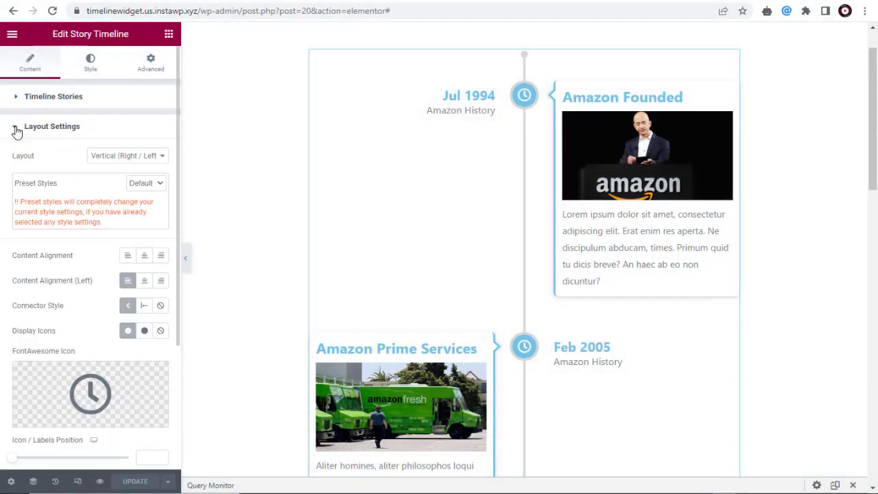
{"action": "left_click", "coordinate": [158, 157]}
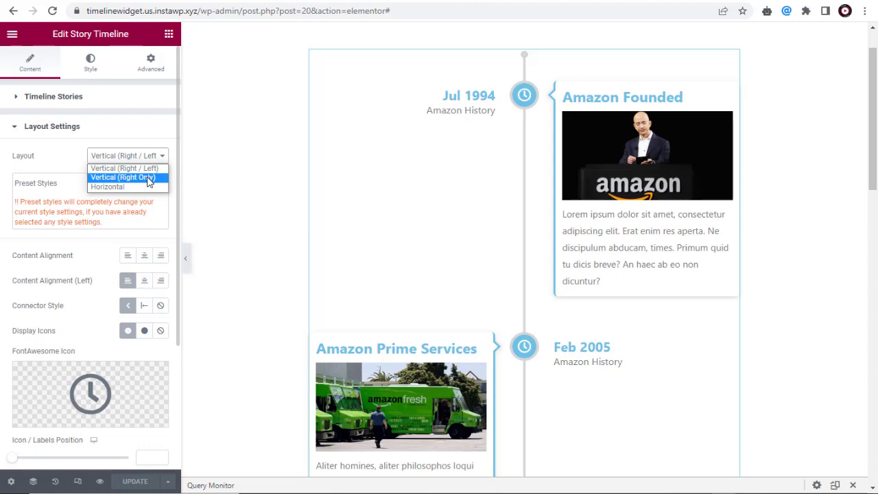
{"action": "left_click", "coordinate": [149, 178]}
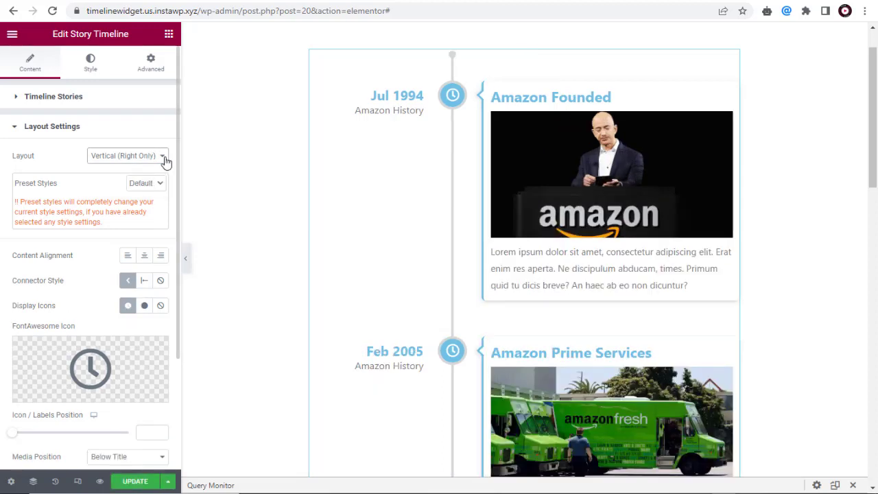
- Try the Horizontal layout with its slide navigation, and return the layout to Vertical (Right / Left)
{"action": "left_click", "coordinate": [164, 161]}
{"action": "left_click", "coordinate": [124, 186]}
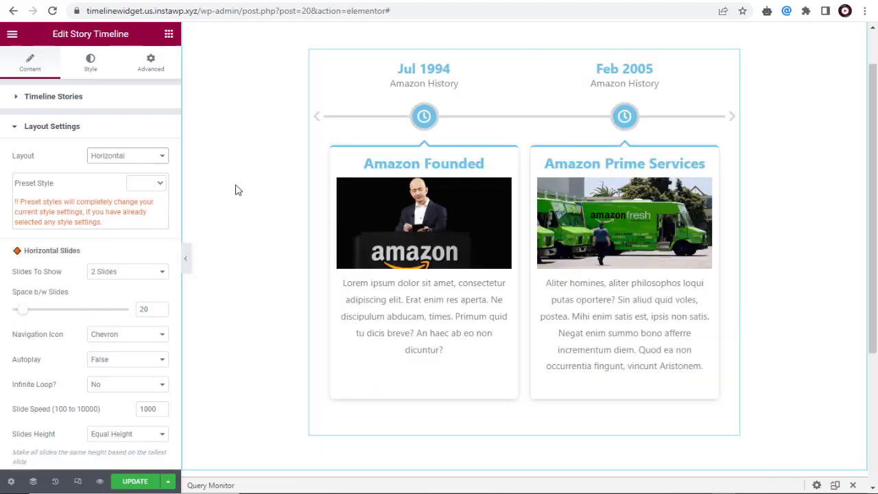
{"action": "left_click", "coordinate": [730, 120]}
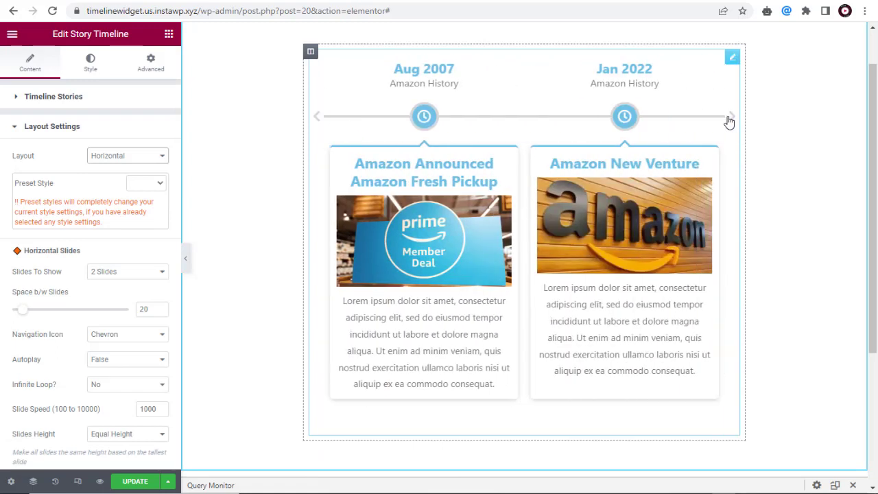
{"action": "left_click", "coordinate": [161, 157]}
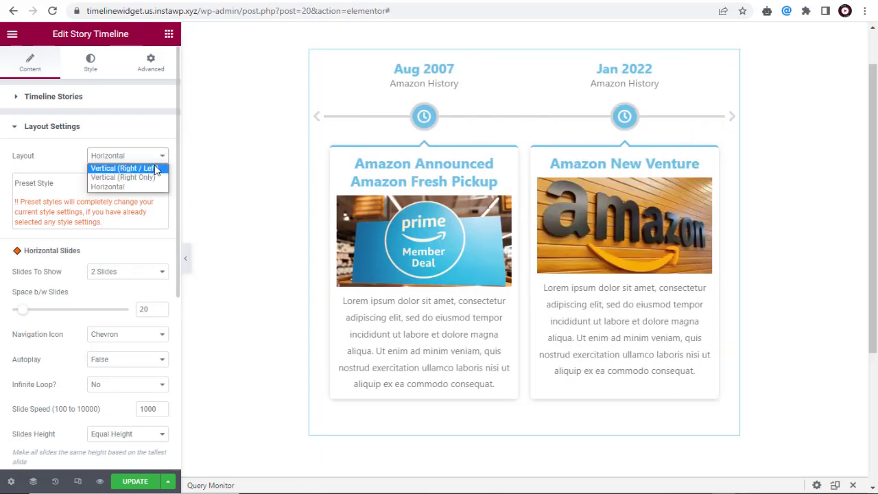
{"action": "left_click", "coordinate": [157, 169]}
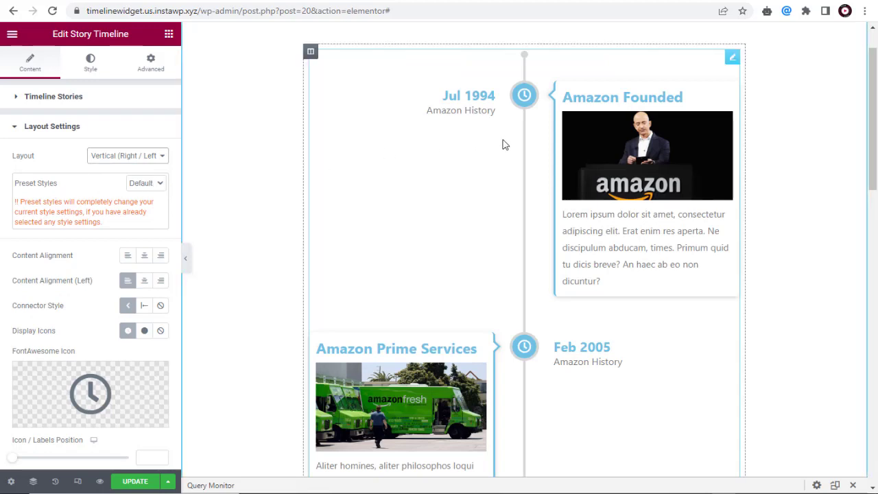
- Try the Classic and Elegant preset styles on the timeline
{"action": "left_click", "coordinate": [163, 183]}
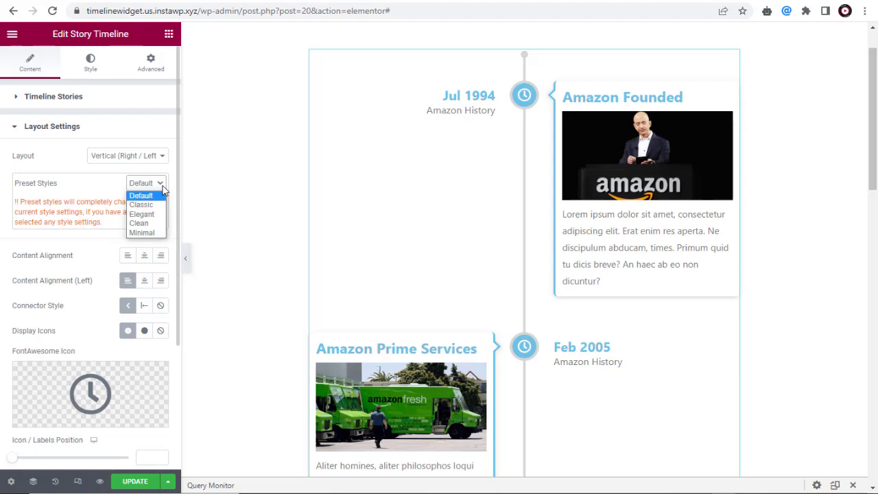
{"action": "left_click", "coordinate": [141, 192]}
{"action": "left_click", "coordinate": [161, 185]}
{"action": "left_click", "coordinate": [155, 206]}
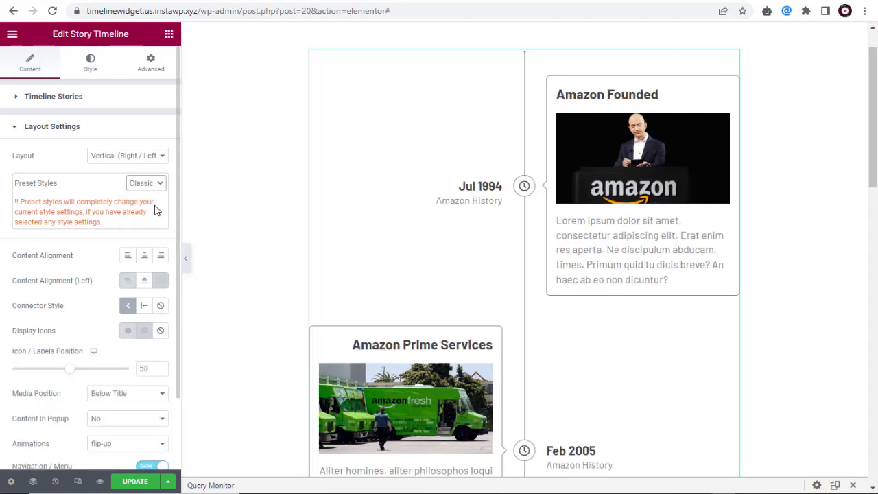
{"action": "left_click", "coordinate": [162, 186]}
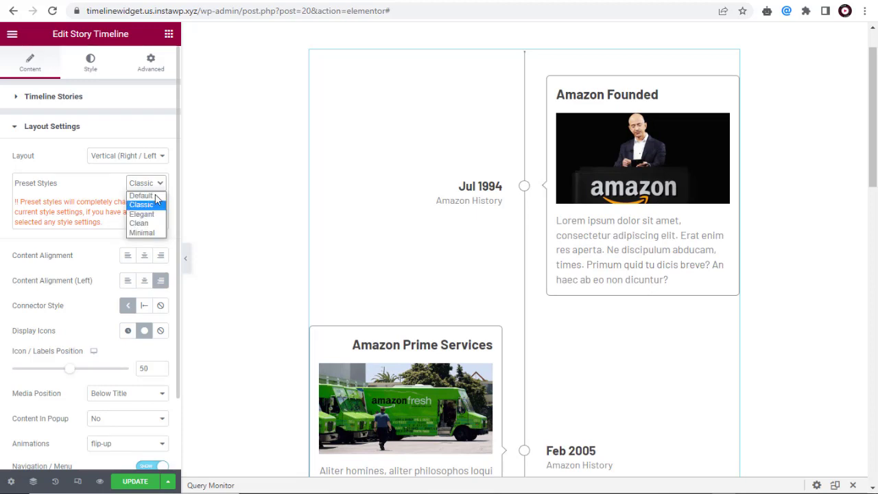
{"action": "left_click", "coordinate": [154, 212]}
- Try the Clean and Minimal preset styles, and return the preset style to Default
{"action": "left_click", "coordinate": [160, 183]}
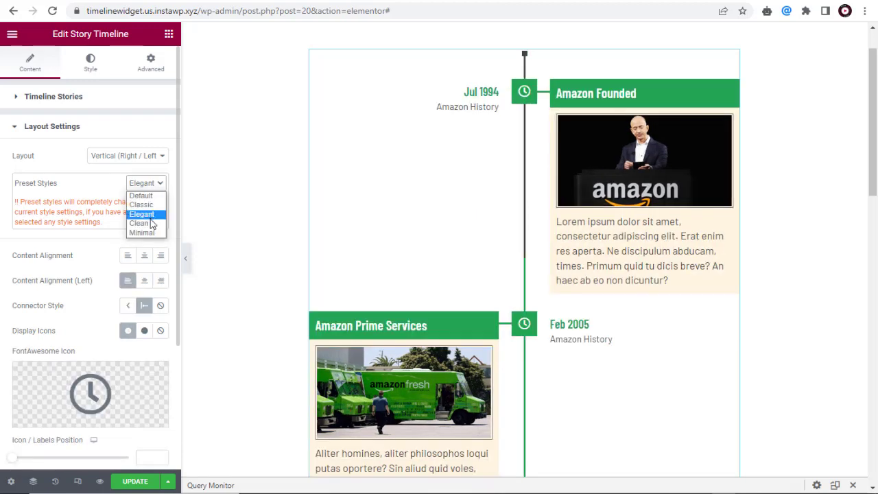
{"action": "left_click", "coordinate": [147, 224]}
{"action": "left_click", "coordinate": [161, 185]}
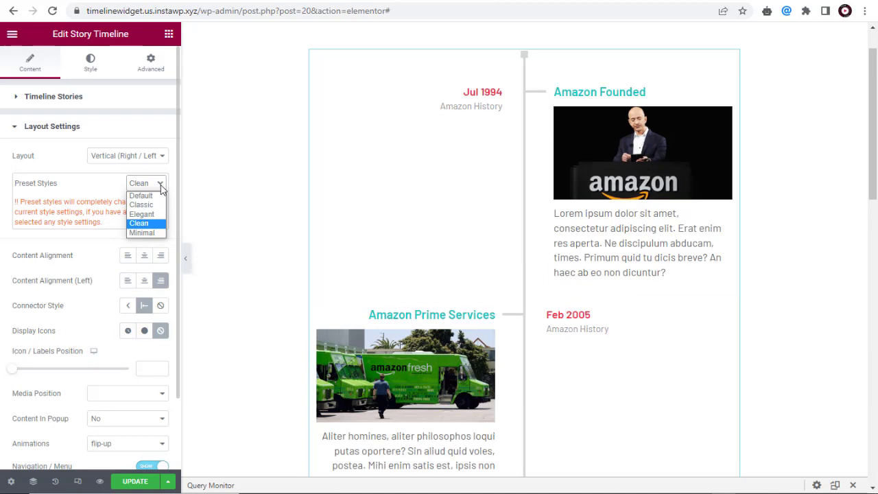
{"action": "left_click", "coordinate": [156, 233]}
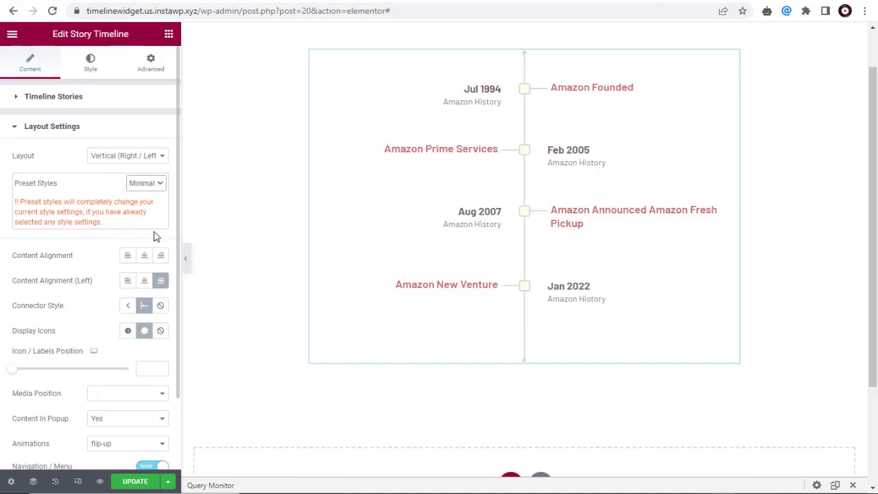
{"action": "left_click", "coordinate": [161, 184]}
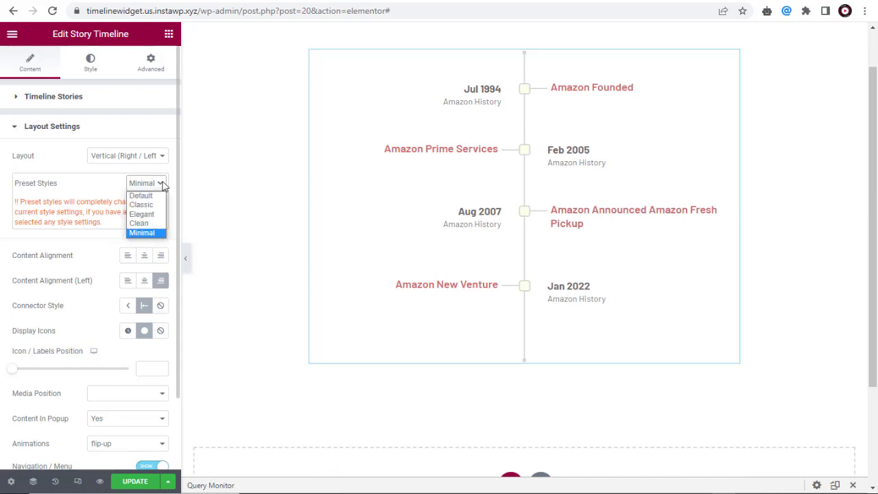
{"action": "left_click", "coordinate": [148, 196]}
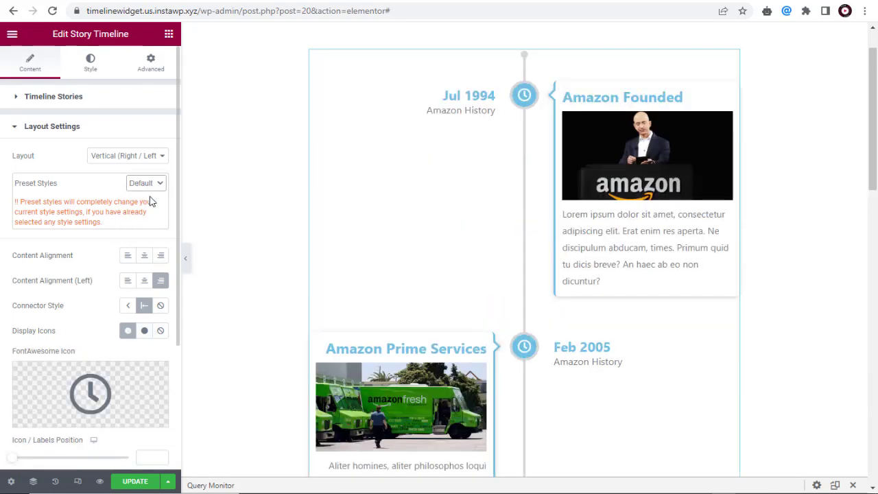
- Try centered and right content alignment, and set Content Alignment to Left
{"action": "left_click", "coordinate": [143, 258]}
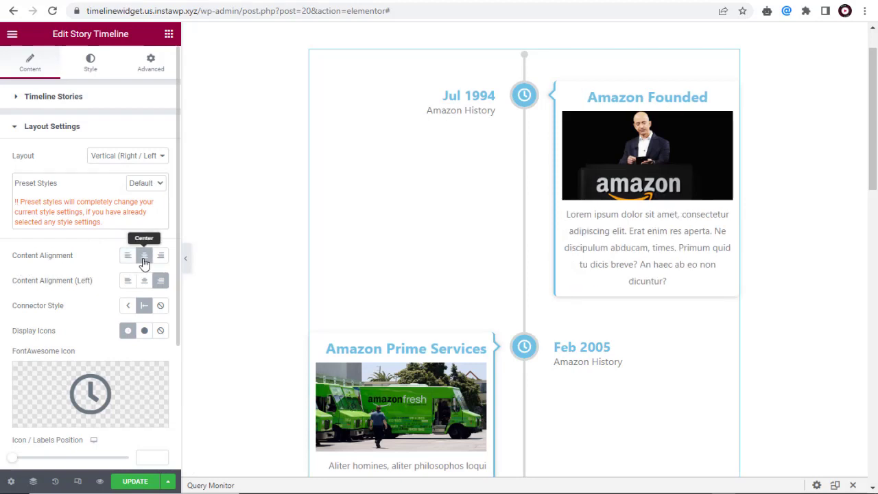
{"action": "left_click", "coordinate": [160, 258]}
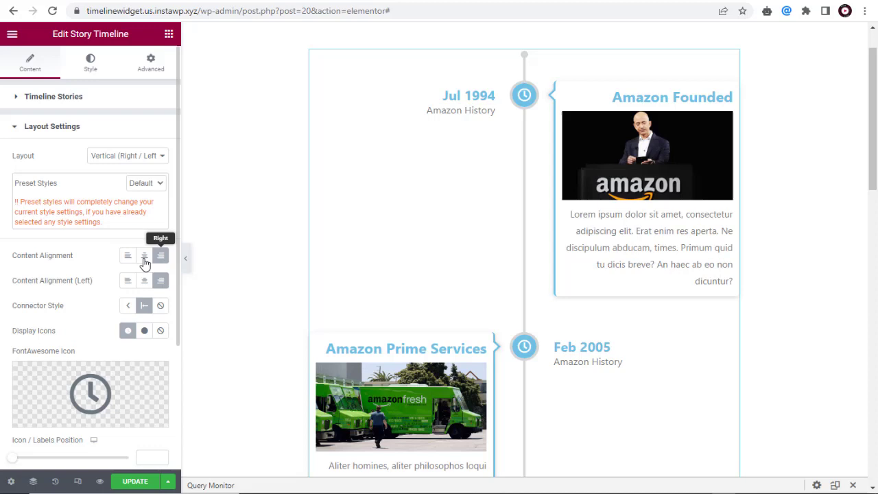
{"action": "left_click", "coordinate": [129, 257]}
- Try left and centered alignment for the left-side stories, and set Content Alignment (Left) to Right
{"action": "left_click_drag", "start_coordinate": [874, 174], "coordinate": [877, 215]}
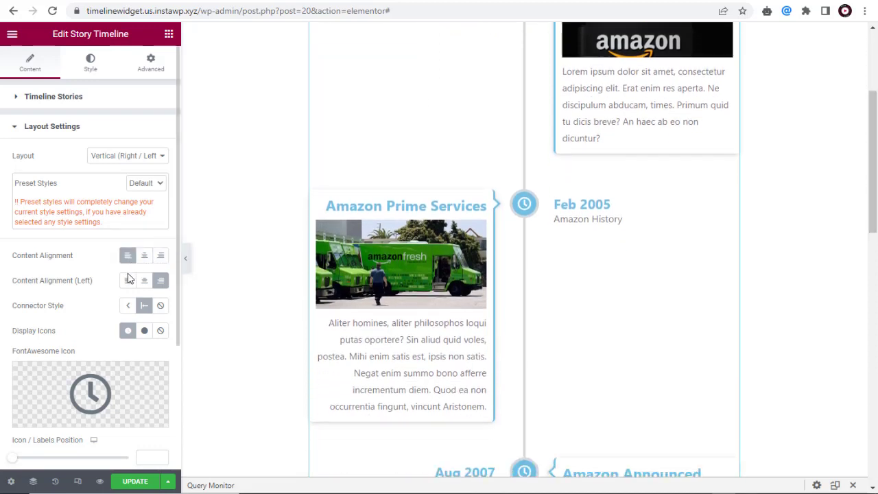
{"action": "left_click", "coordinate": [129, 282]}
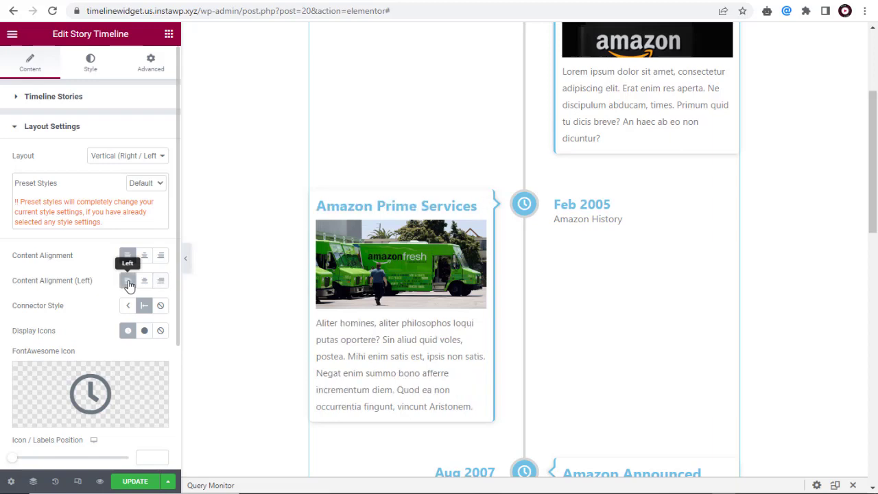
{"action": "left_click", "coordinate": [144, 282]}
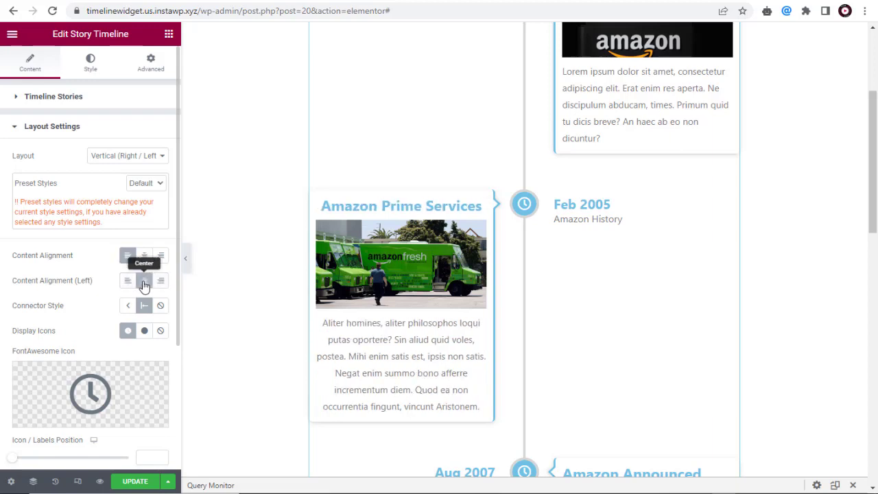
{"action": "left_click", "coordinate": [160, 283]}
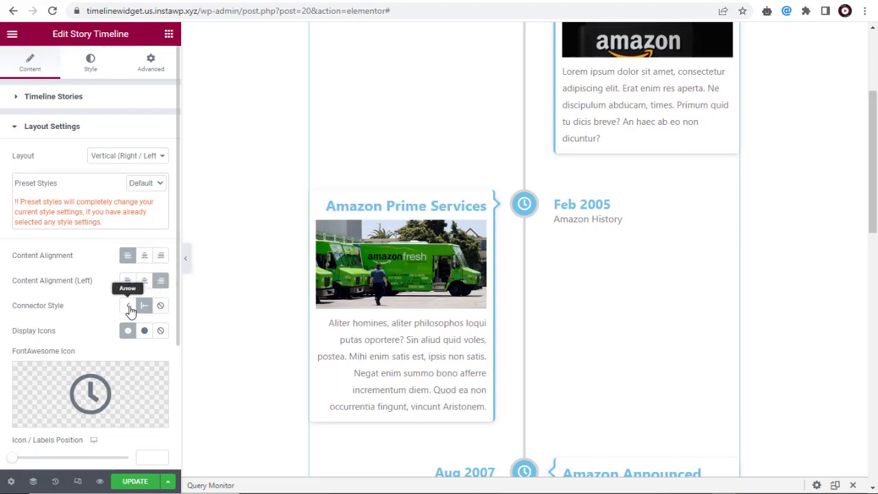
- Try the line and None connector styles, and set Connector Style to Arrow
{"action": "left_click", "coordinate": [144, 307]}
{"action": "left_click", "coordinate": [160, 307]}
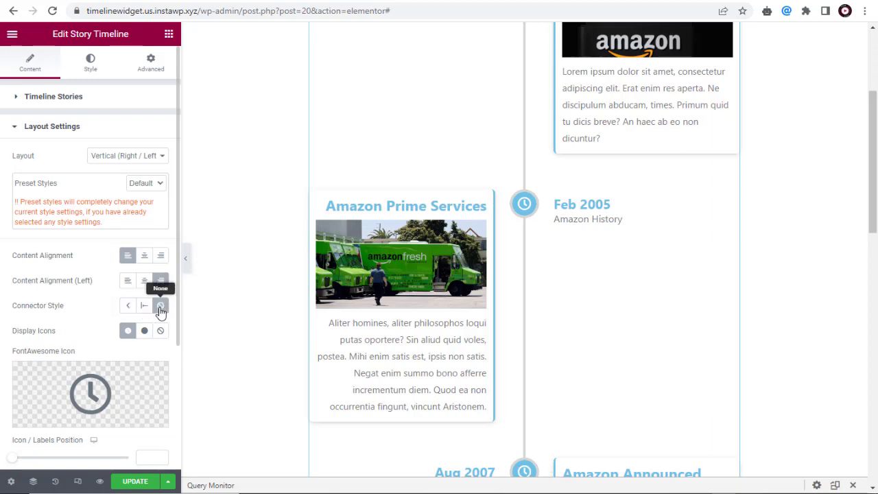
{"action": "left_click", "coordinate": [128, 306]}
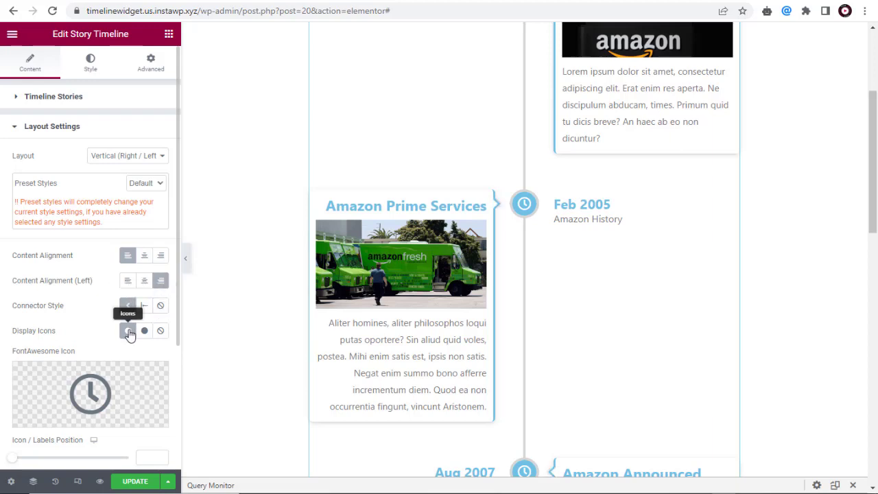
- Try dots and no icons as timeline markers, and return Display Icons to Icons
{"action": "left_click", "coordinate": [144, 333]}
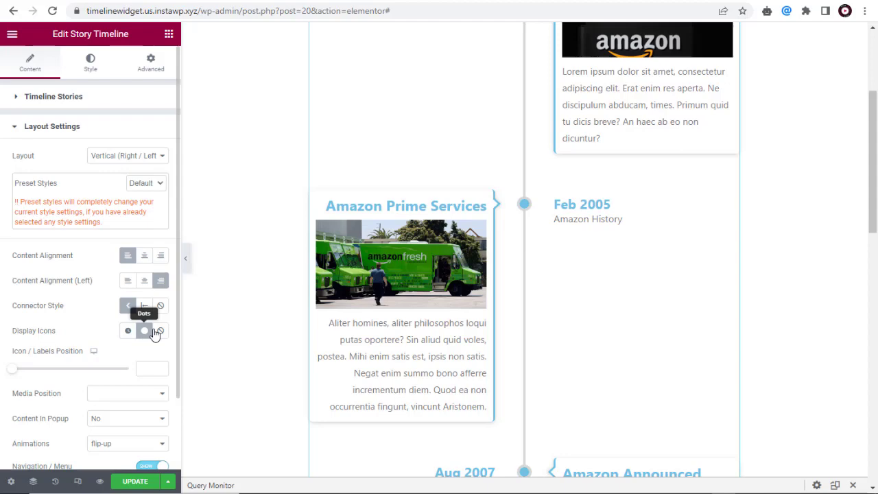
{"action": "left_click", "coordinate": [160, 332]}
{"action": "left_click", "coordinate": [128, 330]}
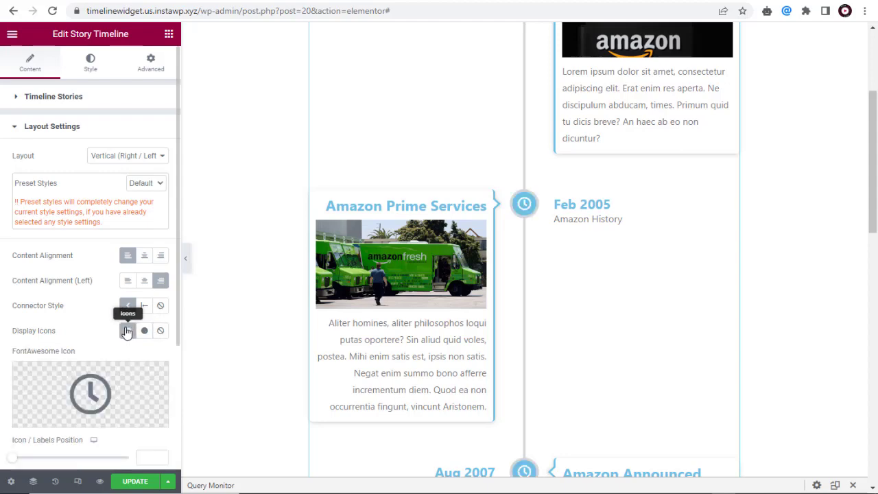
- Replace the timeline's FontAwesome icon with the circled check mark from the icon library
{"action": "left_click", "coordinate": [95, 389]}
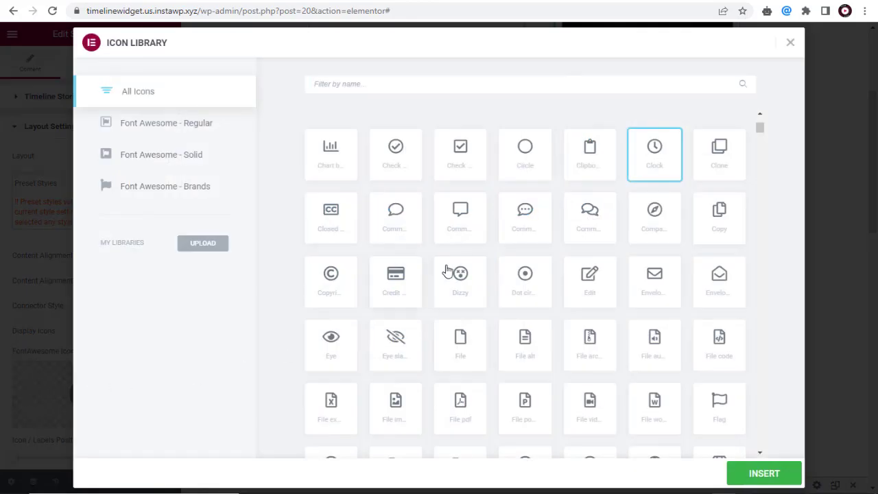
{"action": "left_click", "coordinate": [397, 158]}
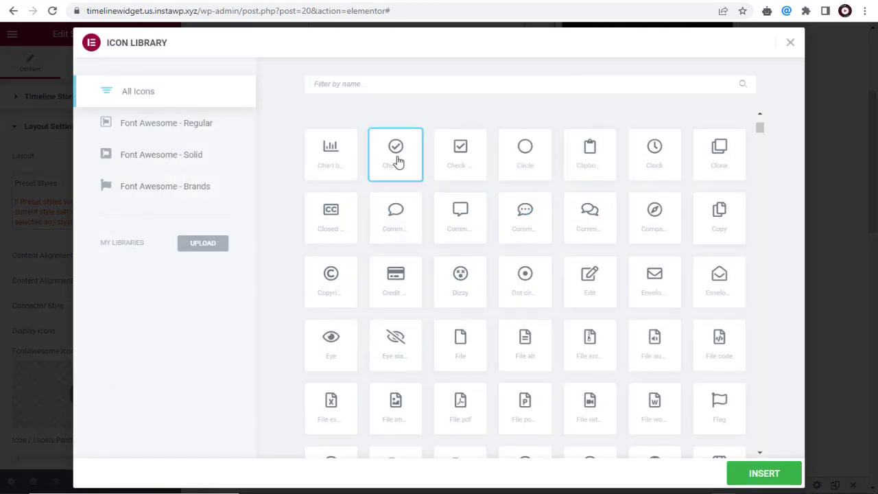
{"action": "left_click", "coordinate": [757, 475]}
- Try an Icon / Labels Position of 49 and clear the value again
{"action": "scroll", "coordinate": [48, 367], "scroll_direction": "down", "scroll_amount": 3}
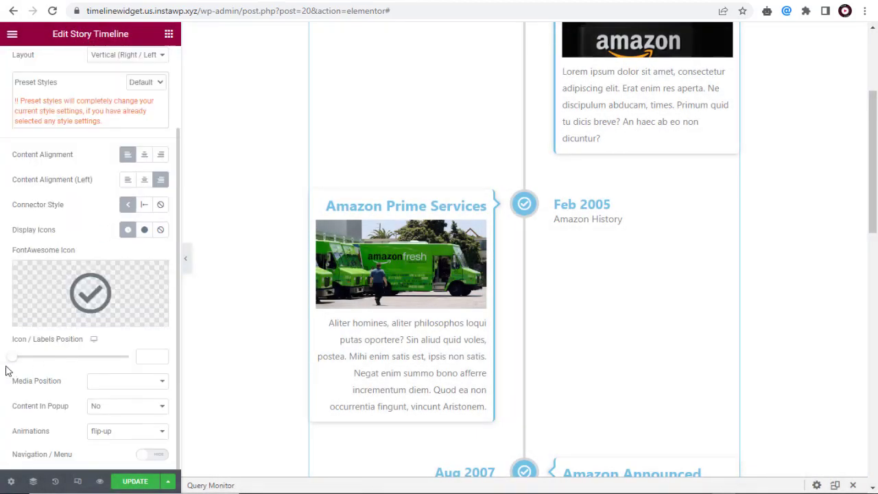
{"action": "left_click_drag", "start_coordinate": [12, 357], "coordinate": [68, 365]}
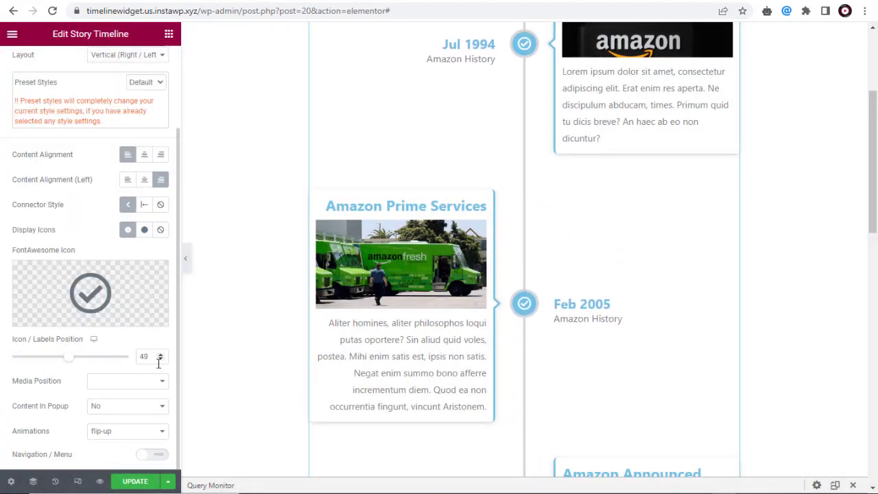
{"action": "left_click_drag", "start_coordinate": [151, 358], "coordinate": [135, 361]}
{"action": "key", "text": "BackSpace"}
- Try the Top and Below Description media positions, and set Media Position to Below Title
{"action": "left_click", "coordinate": [162, 382]}
{"action": "left_click", "coordinate": [107, 397]}
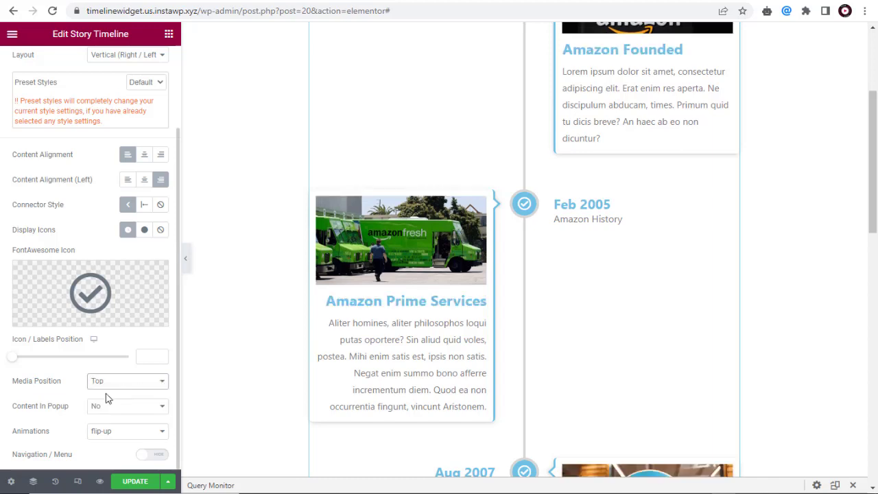
{"action": "left_click", "coordinate": [127, 385]}
{"action": "left_click", "coordinate": [131, 401]}
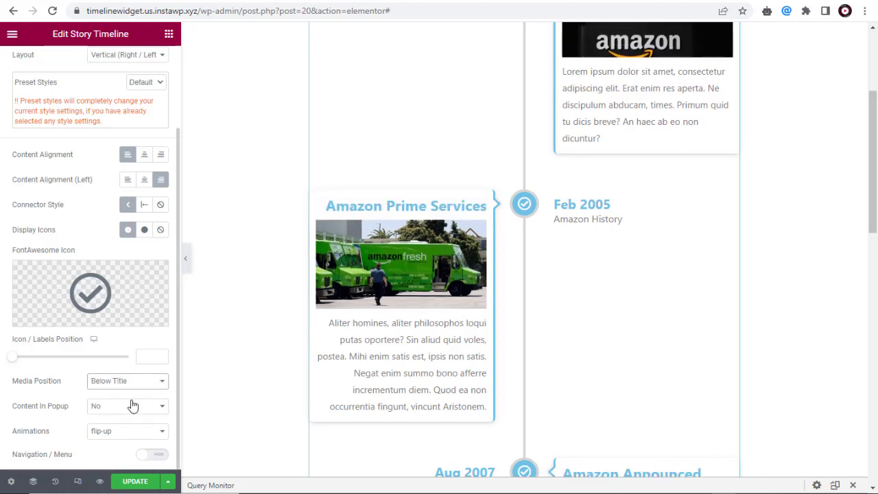
{"action": "left_click", "coordinate": [141, 385]}
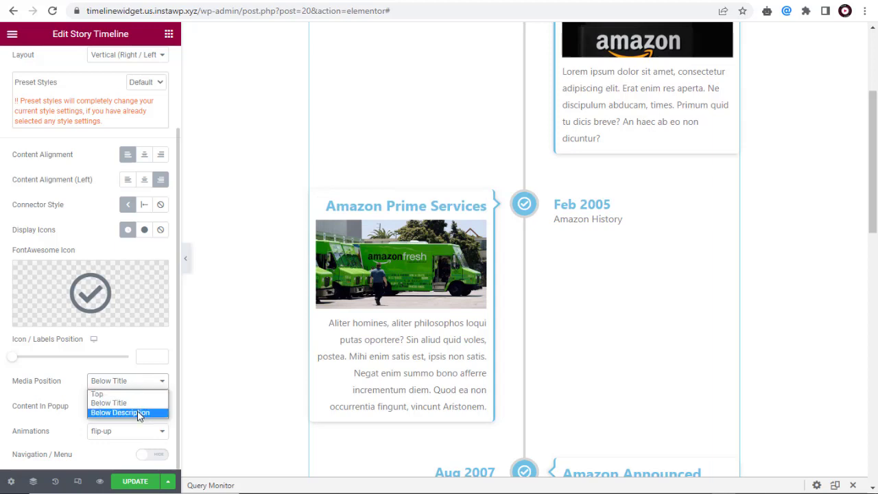
{"action": "left_click", "coordinate": [139, 412]}
{"action": "left_click", "coordinate": [144, 383]}
{"action": "left_click", "coordinate": [137, 402]}
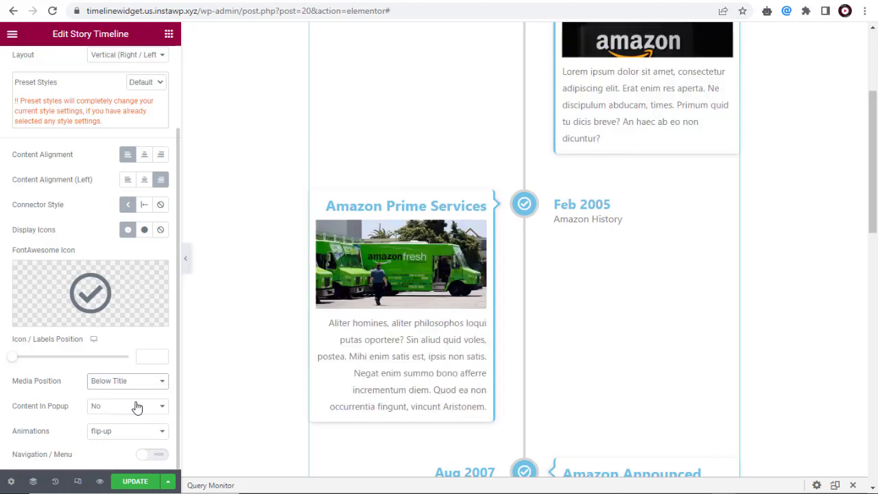
- Try showing the timeline content in a popup, and return Content In Popup to No
{"action": "left_click", "coordinate": [110, 409]}
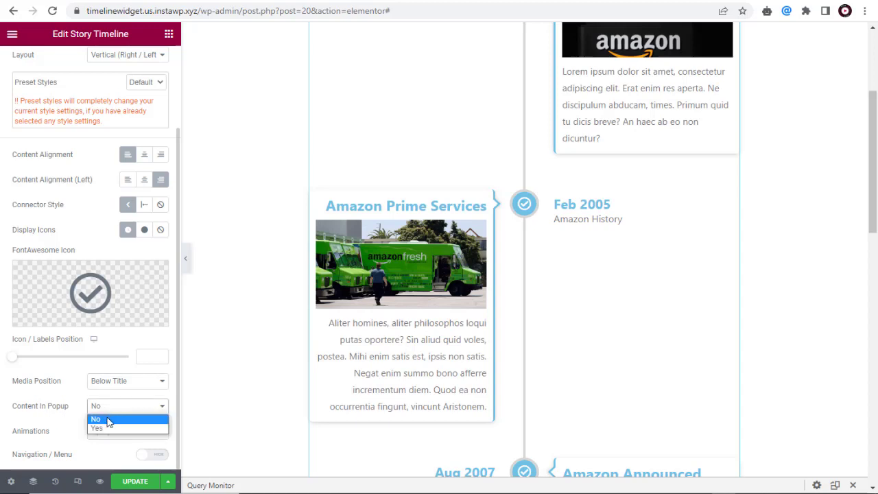
{"action": "left_click", "coordinate": [103, 429]}
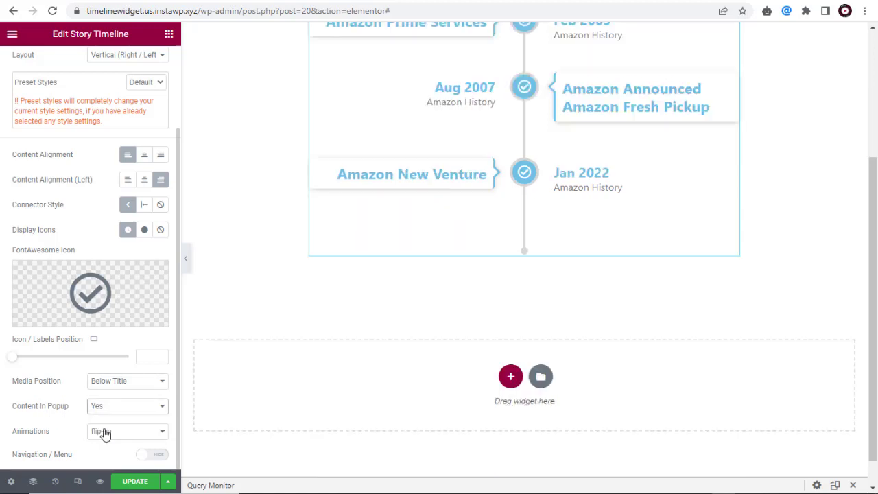
{"action": "left_click", "coordinate": [155, 406]}
{"action": "left_click", "coordinate": [128, 418]}
- Set the story timeline's animation to zoom-in
{"action": "left_click", "coordinate": [146, 433]}
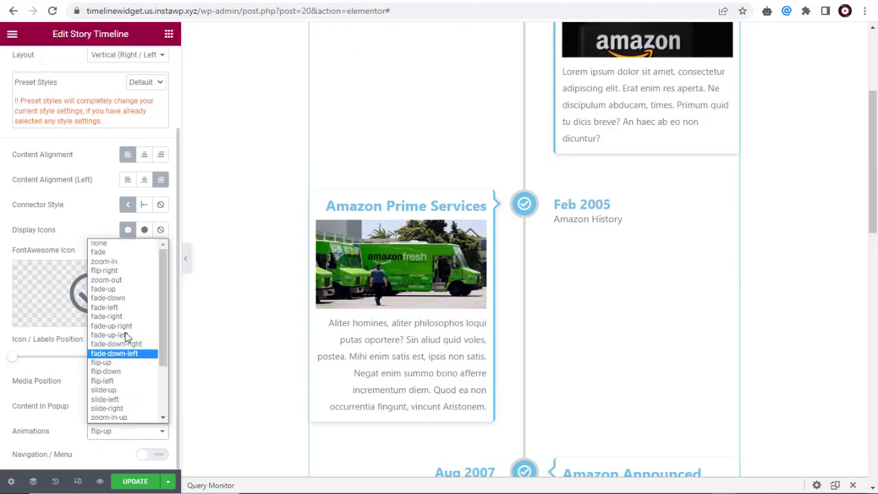
{"action": "left_click", "coordinate": [113, 265]}
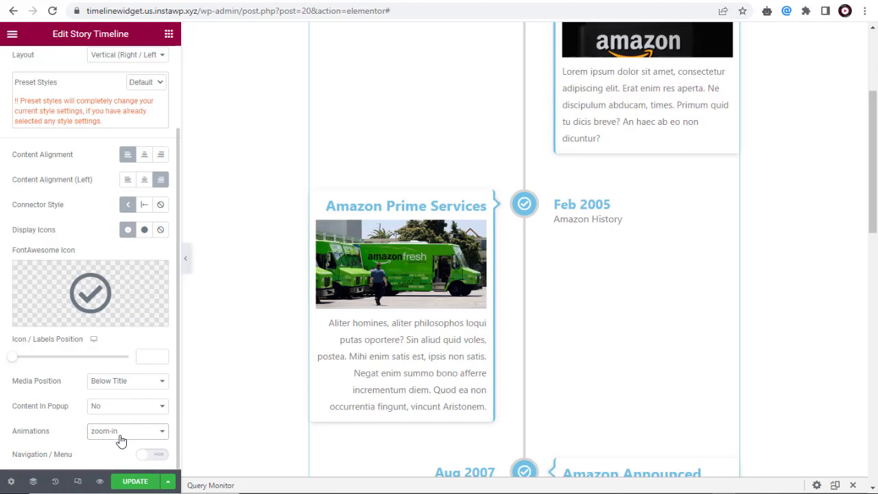
- Try the timeline's navigation menu with Navigation Style 3 and the Left position, and hide the menu again
{"action": "left_click", "coordinate": [159, 457]}
{"action": "scroll", "coordinate": [157, 450], "scroll_direction": "down", "scroll_amount": 1}
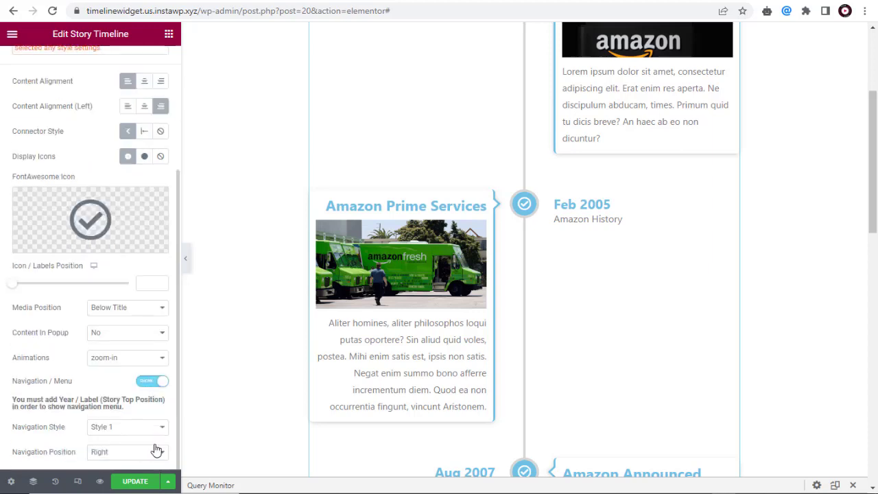
{"action": "left_click", "coordinate": [155, 427]}
{"action": "left_click", "coordinate": [136, 458]}
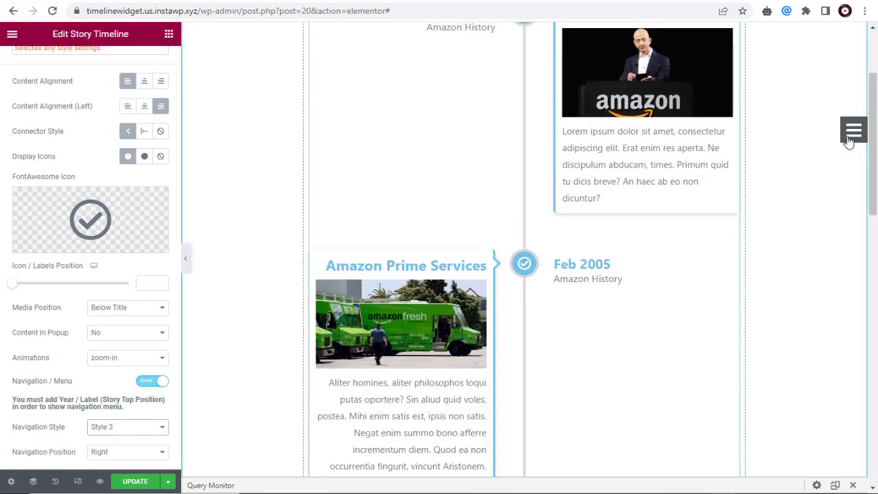
{"action": "left_click", "coordinate": [158, 452]}
{"action": "left_click", "coordinate": [112, 474]}
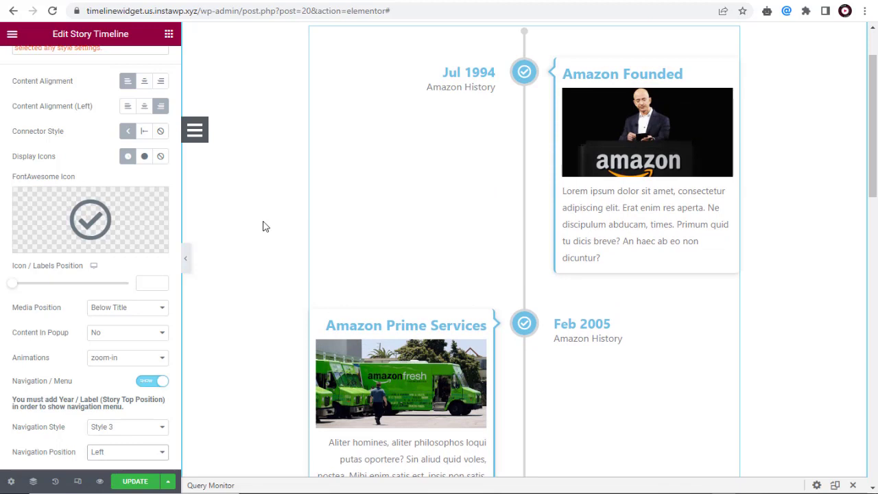
{"action": "left_click", "coordinate": [151, 381]}
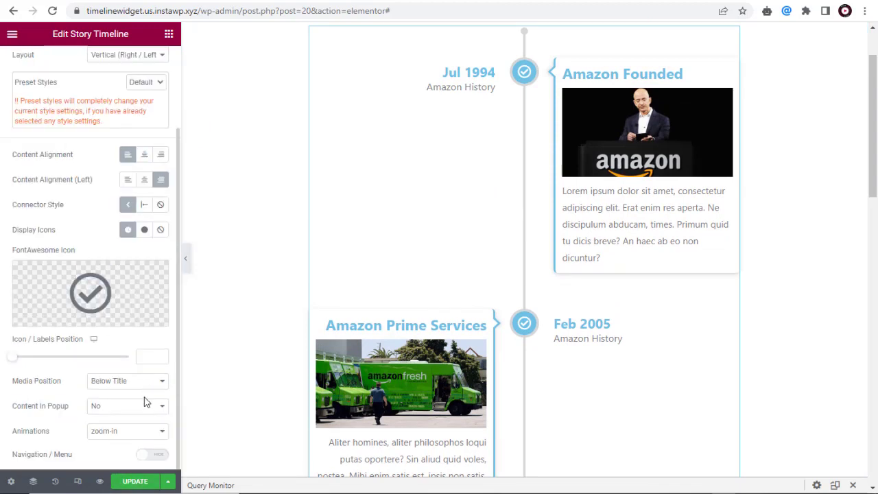
- Update the page with the new layout settings and open the story timeline's style settings
{"action": "left_click", "coordinate": [136, 483]}
{"action": "scroll", "coordinate": [105, 451], "scroll_direction": "up", "scroll_amount": 3}
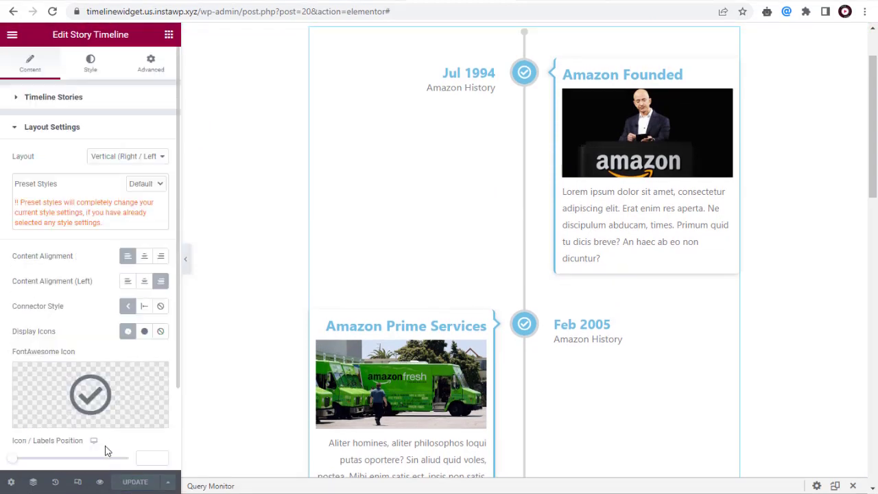
{"action": "left_click", "coordinate": [91, 65]}
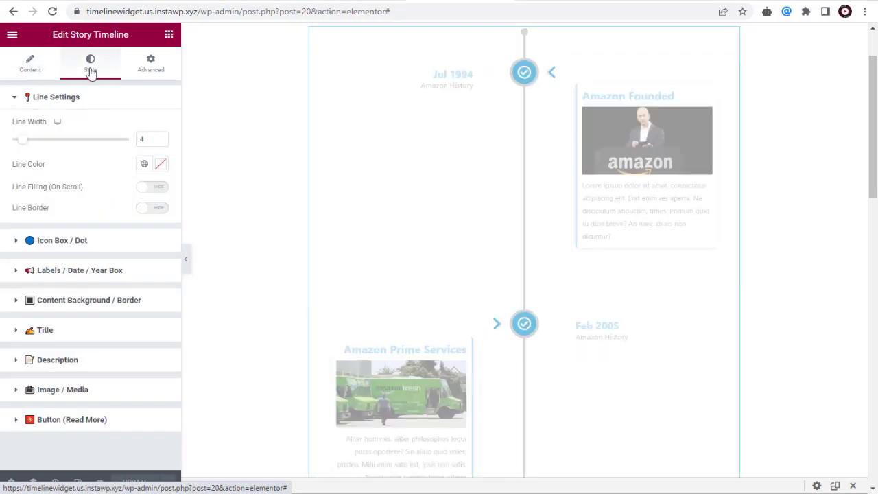